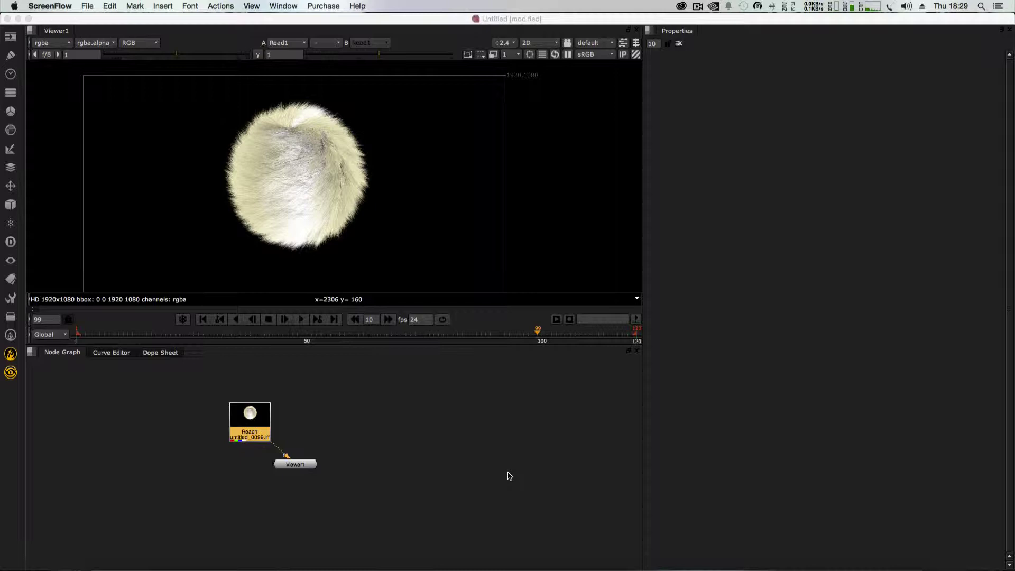
Step: Zoom and centre the fur-ball render in Nuke's viewer, stepping forward to frame 116
{"action": "key", "text": "equal"}
{"action": "key", "text": "minus"}
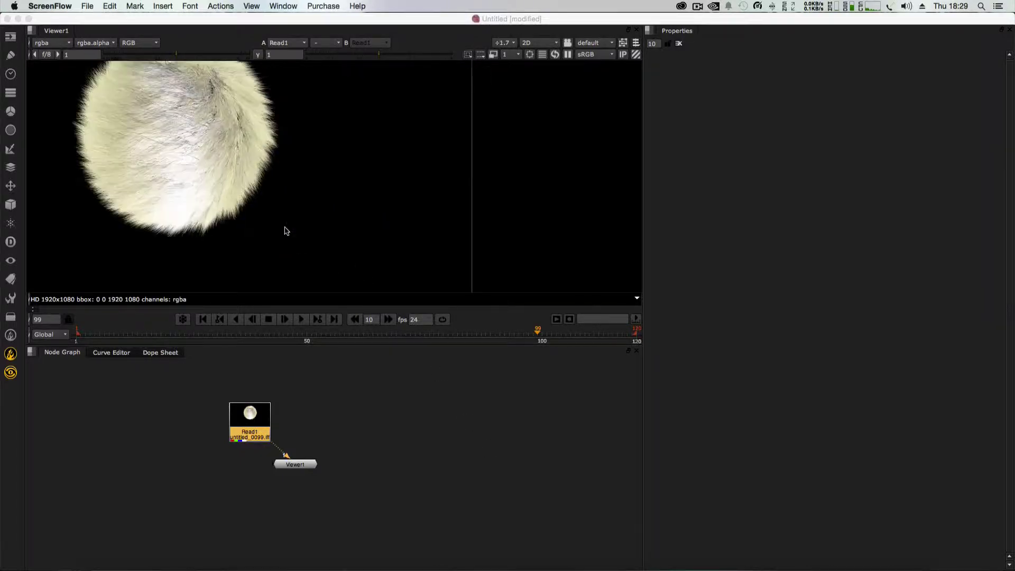
{"action": "scroll", "coordinate": [279, 184], "scroll_direction": "down", "scroll_amount": 2}
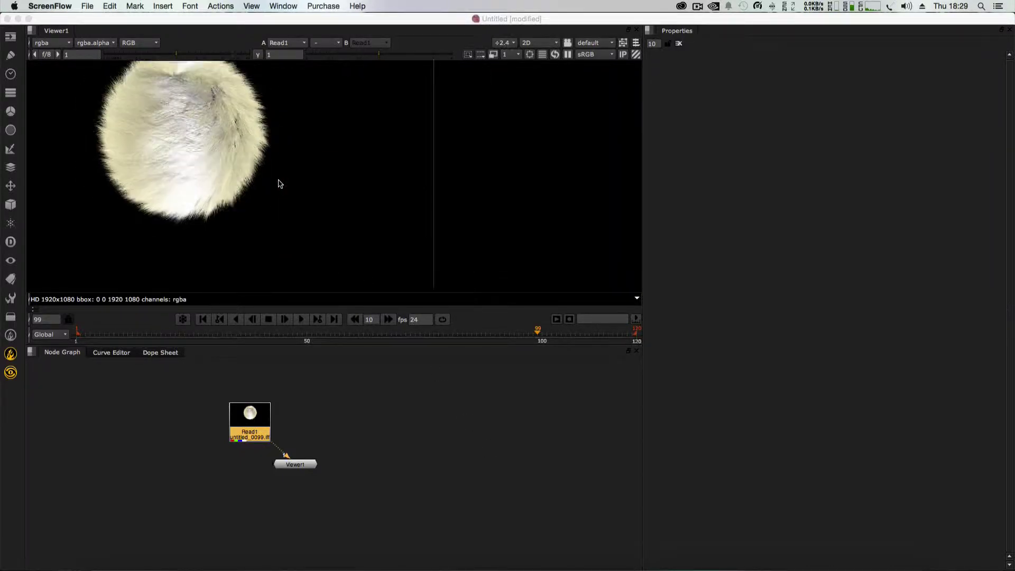
{"action": "left_click", "coordinate": [217, 139]}
{"action": "scroll", "coordinate": [298, 196], "scroll_direction": "up", "scroll_amount": 5}
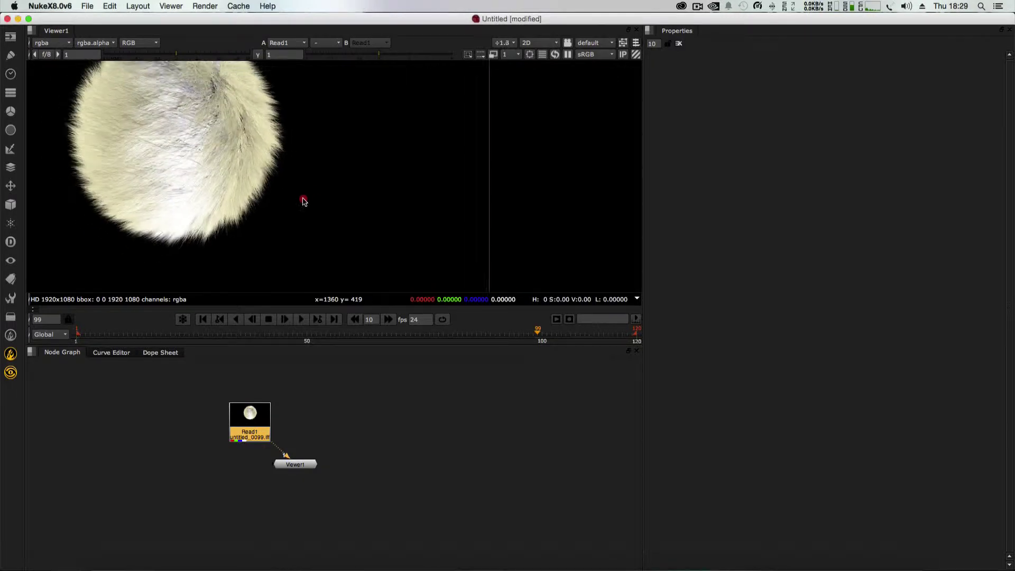
{"action": "middle_click_drag", "start_coordinate": [227, 155], "coordinate": [347, 181]}
{"action": "scroll", "coordinate": [346, 181], "scroll_direction": "down", "scroll_amount": 2}
{"action": "scroll", "coordinate": [346, 181], "scroll_direction": "up", "scroll_amount": 1}
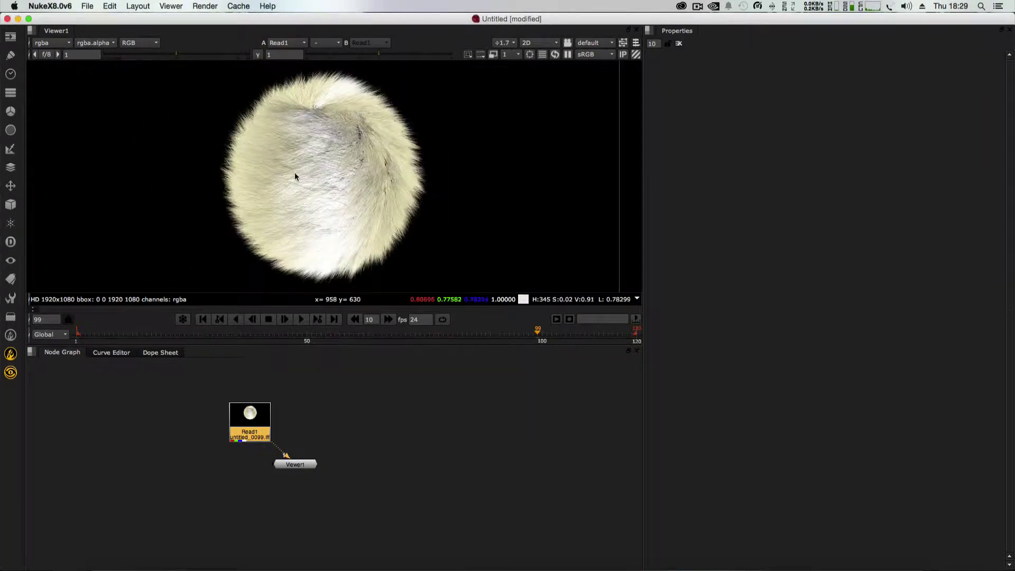
{"action": "mouse_move", "coordinate": [538, 333]}
{"action": "left_mouse_down"}
{"action": "mouse_move", "coordinate": [618, 341]}
{"action": "mouse_move", "coordinate": [166, 339]}
{"action": "mouse_move", "coordinate": [630, 339]}
{"action": "mouse_move", "coordinate": [245, 338]}
{"action": "mouse_move", "coordinate": [580, 339]}
{"action": "mouse_move", "coordinate": [411, 342]}
{"action": "mouse_move", "coordinate": [539, 336]}
{"action": "left_mouse_up"}
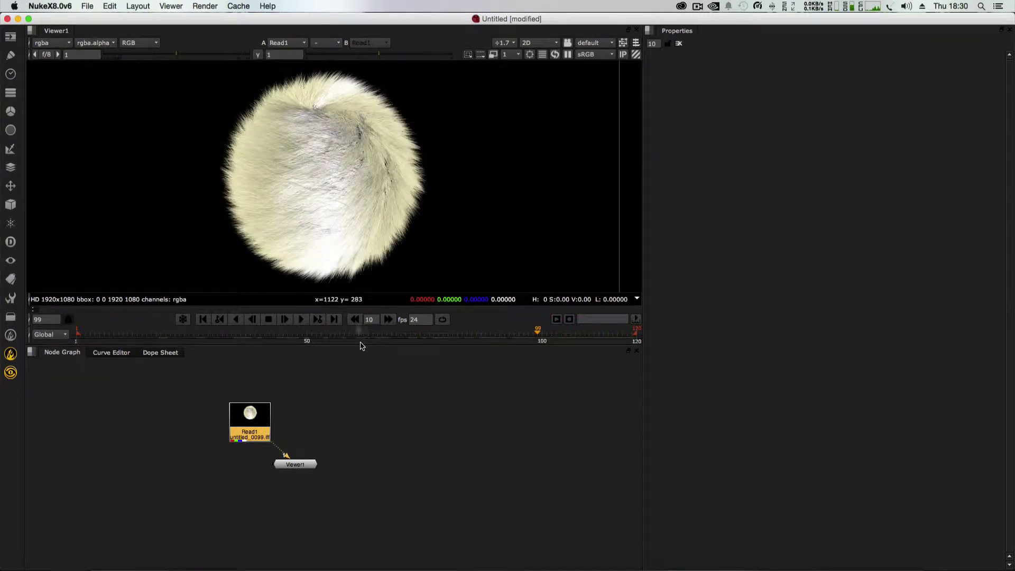
Step: Enlarge the viewer over the node graph, zoom to x1, and scrub to frame 112
{"action": "left_click_drag", "start_coordinate": [362, 349], "coordinate": [362, 422]}
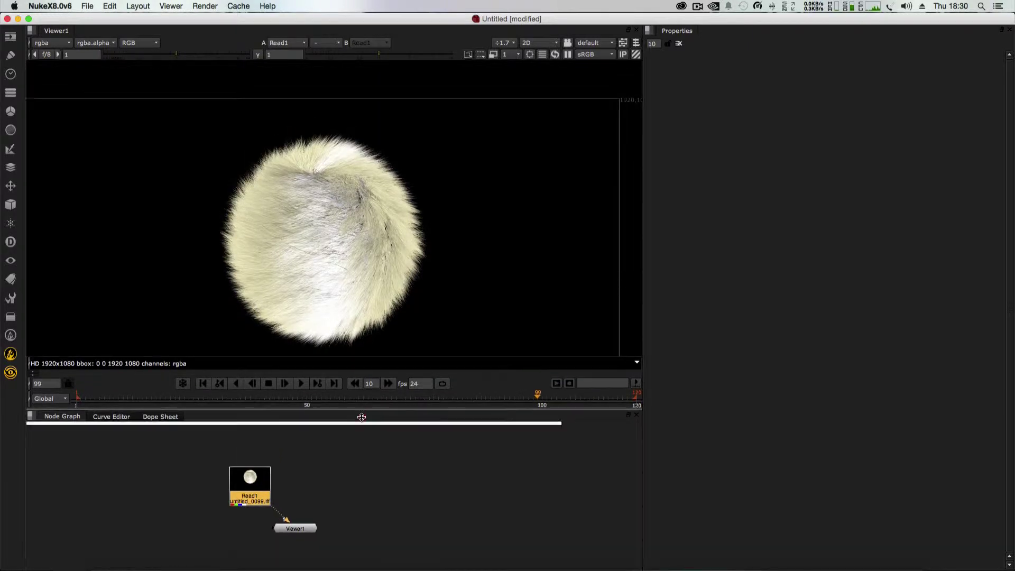
{"action": "middle_click_drag", "start_coordinate": [346, 303], "coordinate": [357, 256]}
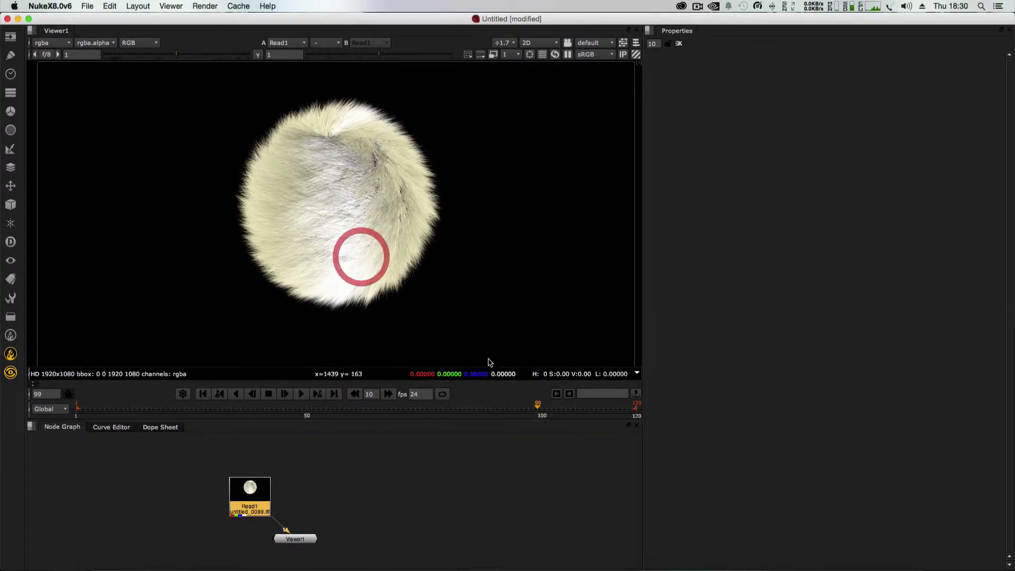
{"action": "scroll", "coordinate": [317, 232], "scroll_direction": "up", "scroll_amount": 5}
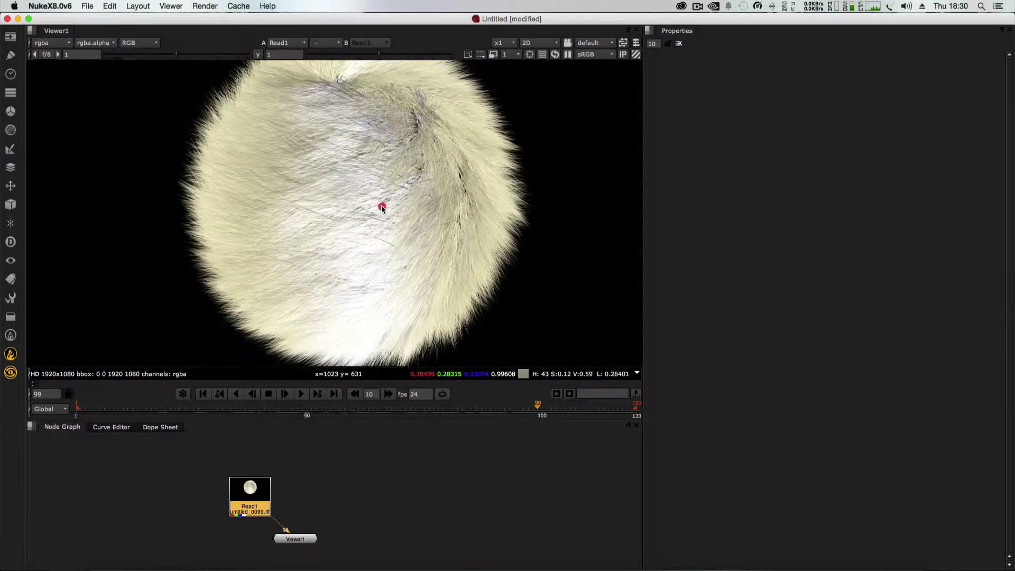
{"action": "left_click_drag", "start_coordinate": [539, 412], "coordinate": [595, 408]}
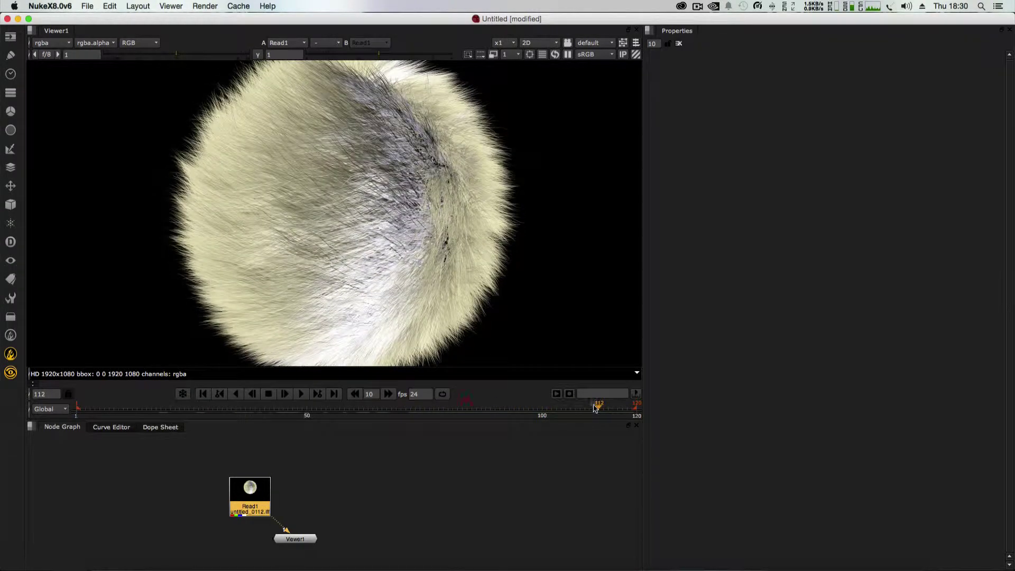
Step: Close the fur render script without saving, quit Nuke, and bring Maya to the front
{"action": "left_click", "coordinate": [85, 6]}
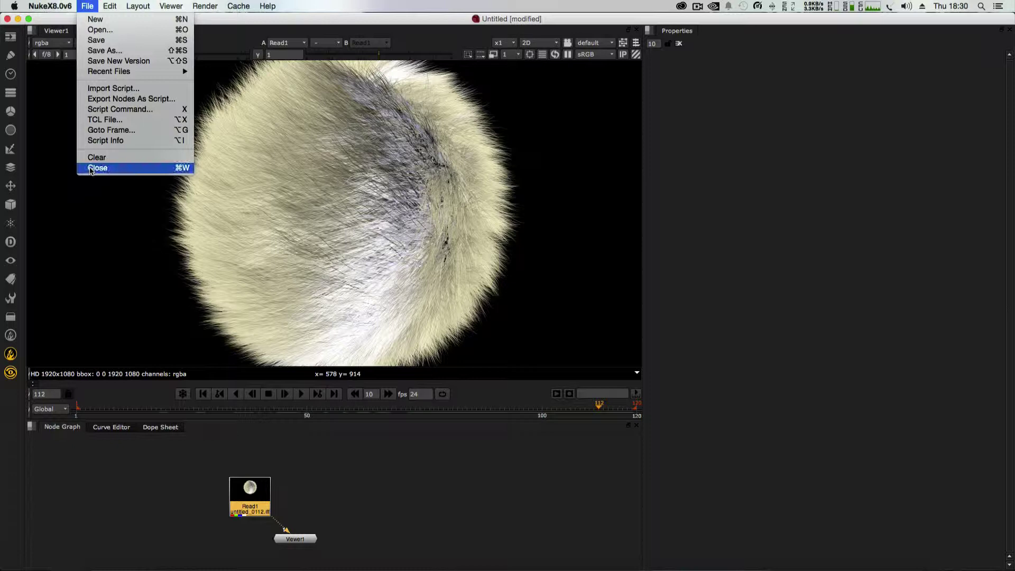
{"action": "left_click", "coordinate": [90, 168]}
{"action": "left_click", "coordinate": [171, 218]}
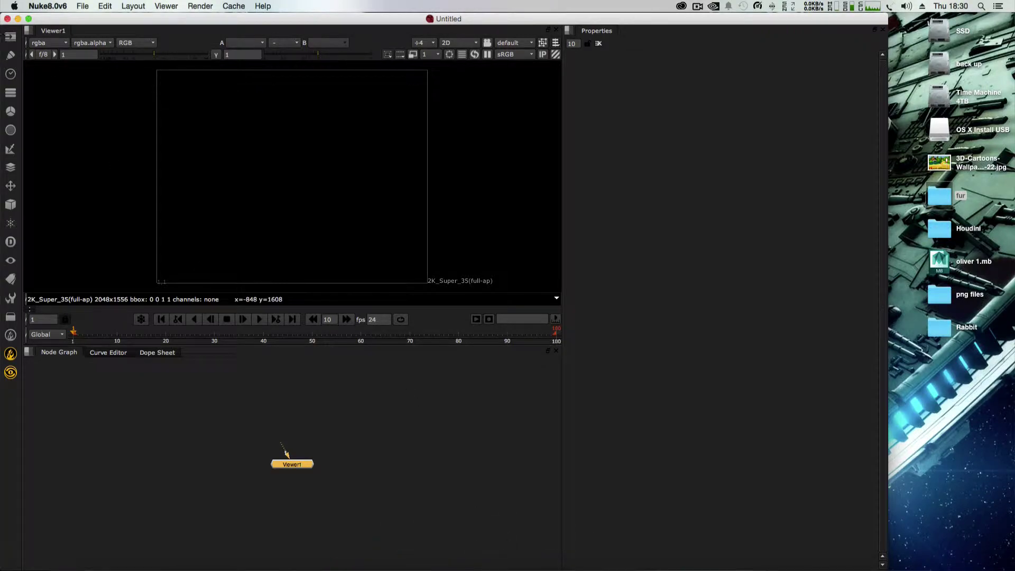
{"action": "left_click", "coordinate": [7, 19]}
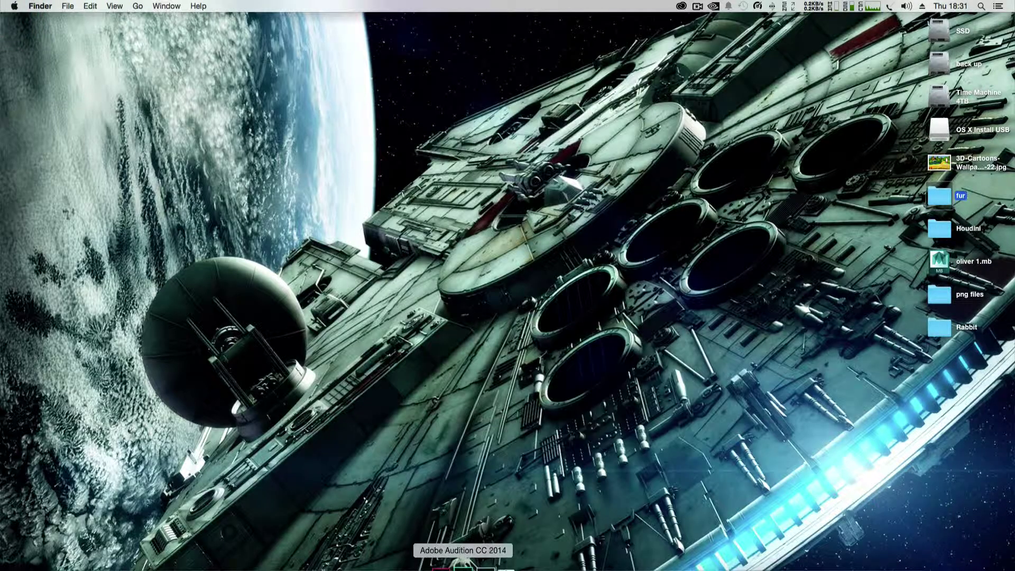
{"action": "left_click", "coordinate": [493, 547]}
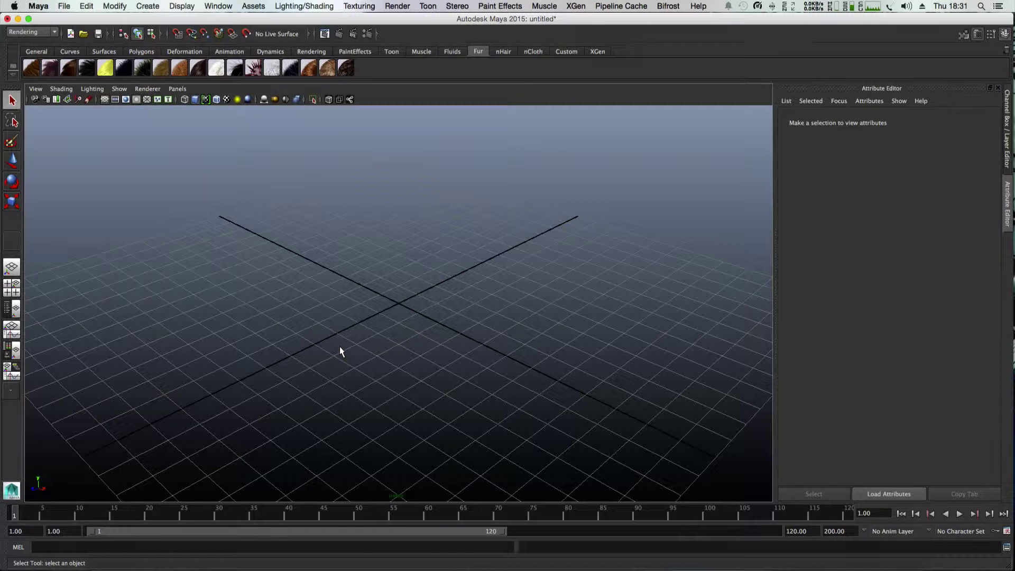
Step: Create NURBS sphere nurbsSphere1 at the grid origin and tumble the view around it
{"action": "left_click_drag", "start_coordinate": [339, 347], "coordinate": [392, 347], "text": "alt"}
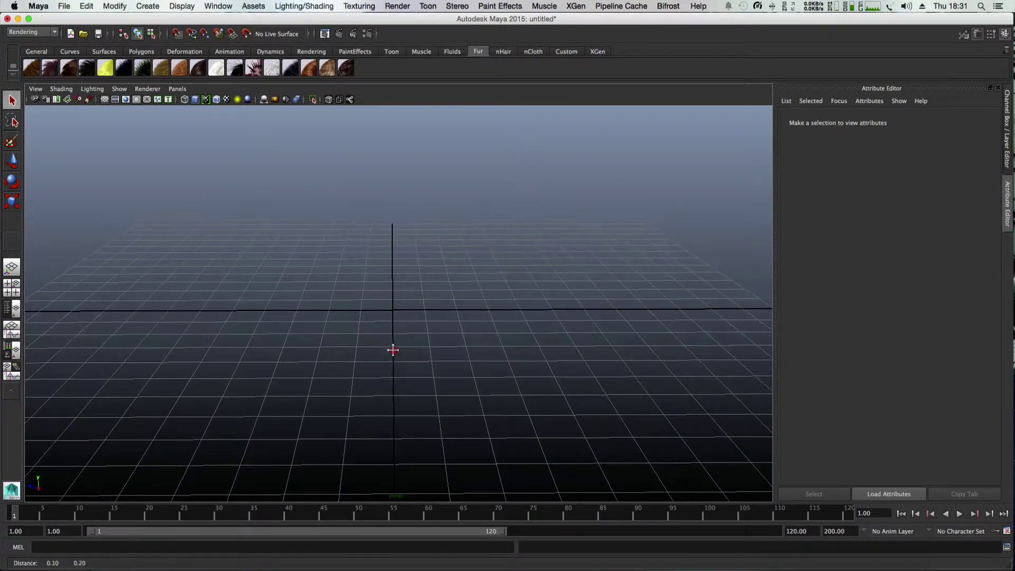
{"action": "left_click", "coordinate": [145, 7]}
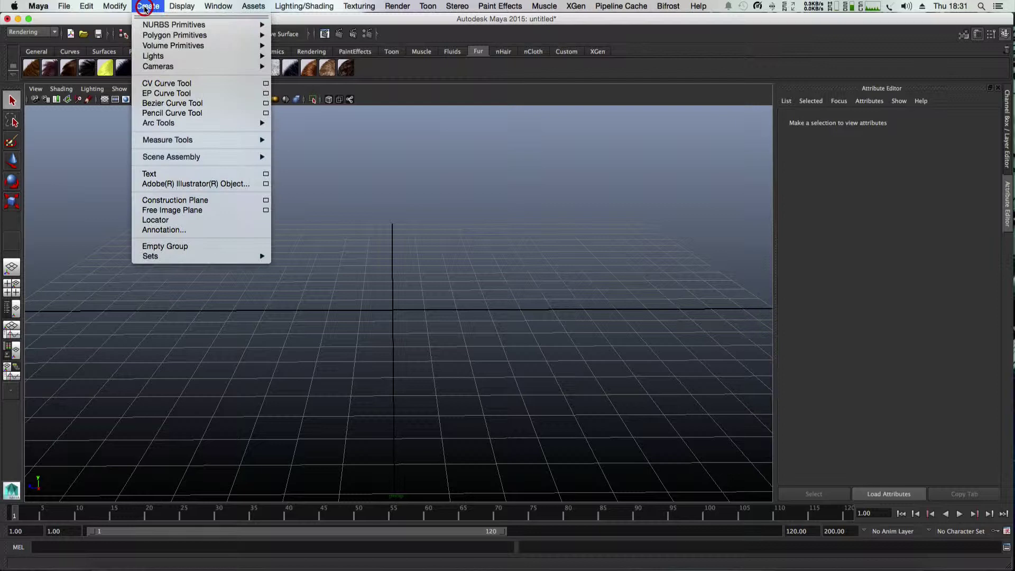
{"action": "mouse_move", "coordinate": [179, 30]}
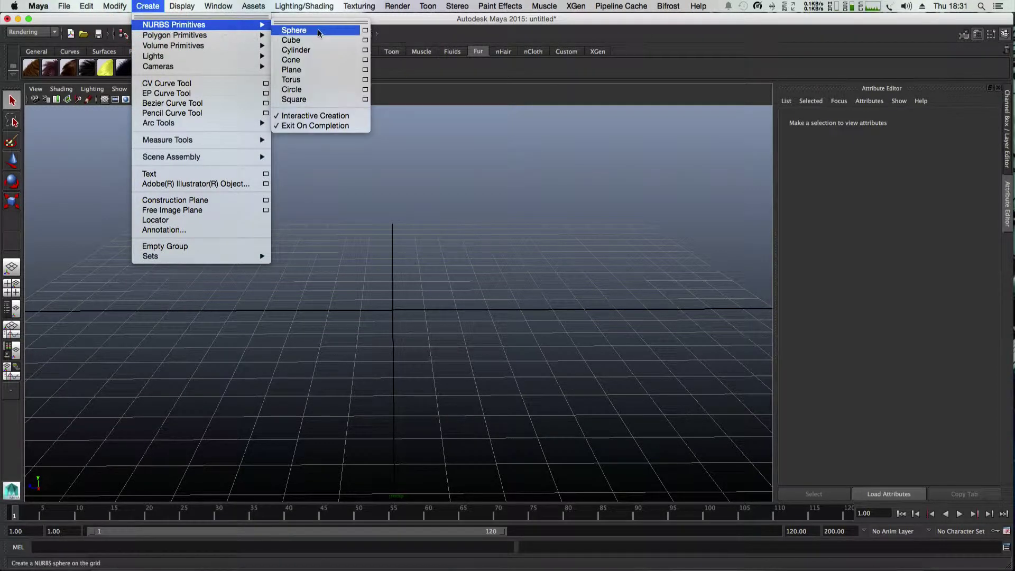
{"action": "left_click", "coordinate": [301, 30]}
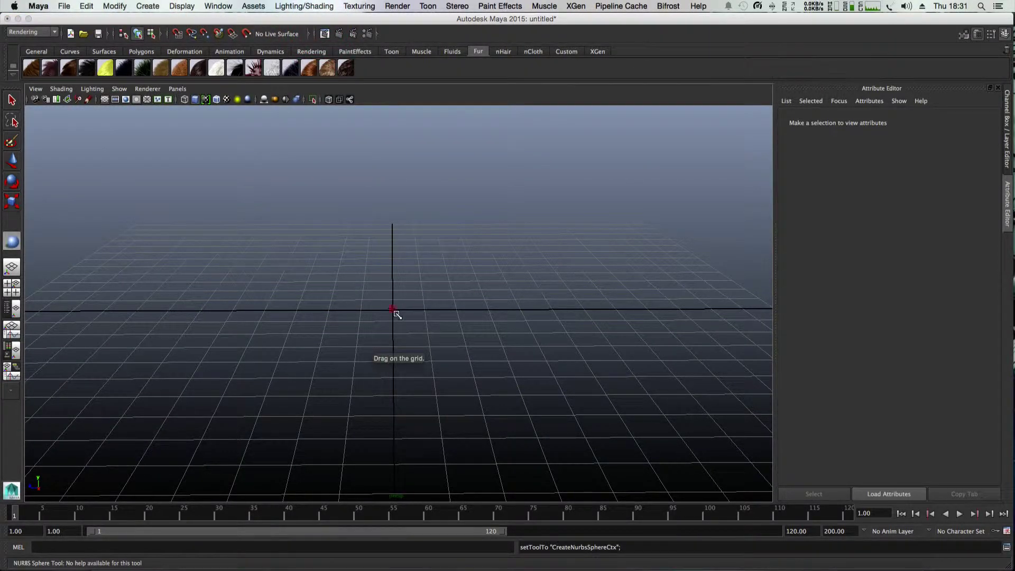
{"action": "left_click_drag", "start_coordinate": [397, 315], "coordinate": [462, 373]}
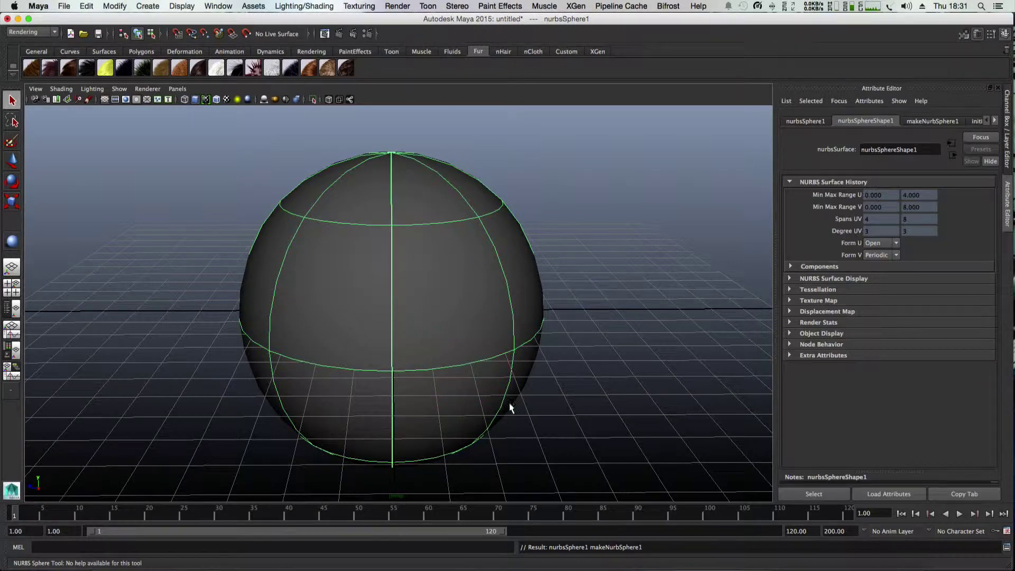
{"action": "left_click_drag", "start_coordinate": [563, 381], "coordinate": [350, 395], "text": "alt"}
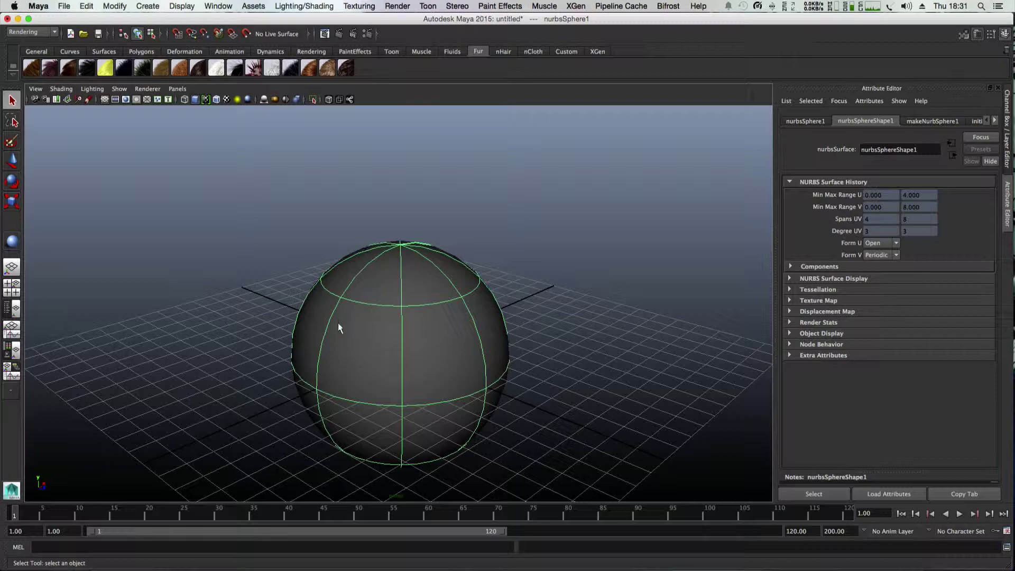
{"action": "mouse_move", "coordinate": [452, 359]}
{"action": "left_mouse_down", "text": "alt"}
{"action": "mouse_move", "coordinate": [408, 367]}
{"action": "mouse_move", "coordinate": [442, 378]}
{"action": "mouse_move", "coordinate": [465, 369]}
{"action": "mouse_move", "coordinate": [476, 348]}
{"action": "mouse_move", "coordinate": [468, 365]}
{"action": "mouse_move", "coordinate": [445, 363]}
{"action": "left_mouse_up", "text": "alt"}
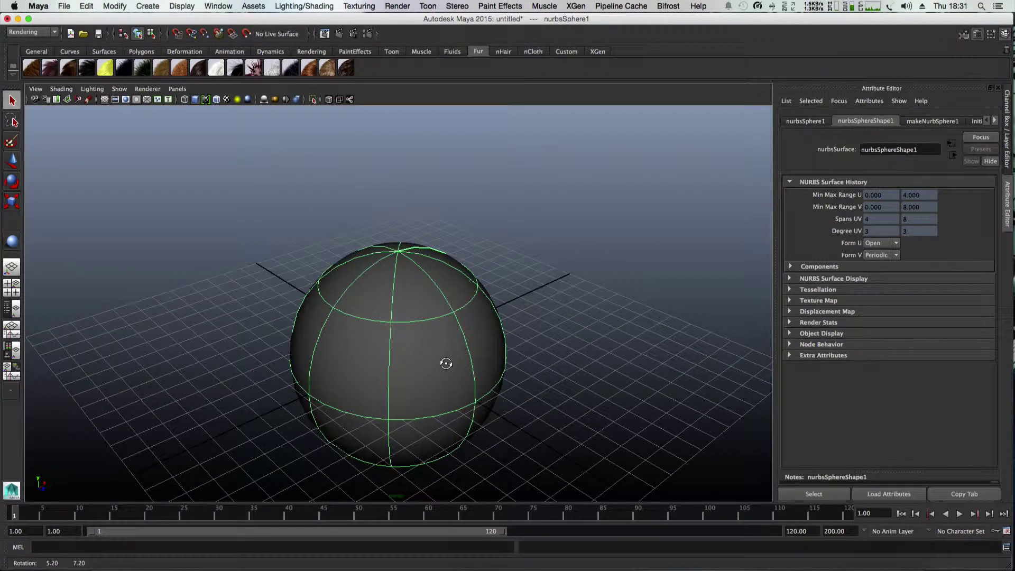
Step: Switch to the Polygons menu set and show the Fur preset shelf
{"action": "left_click", "coordinate": [36, 51]}
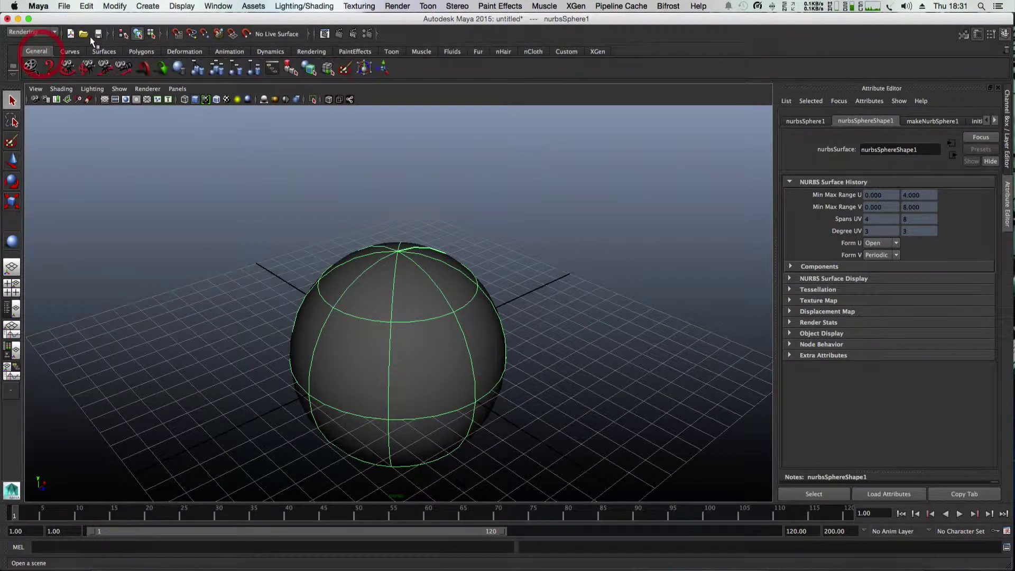
{"action": "left_click", "coordinate": [45, 32]}
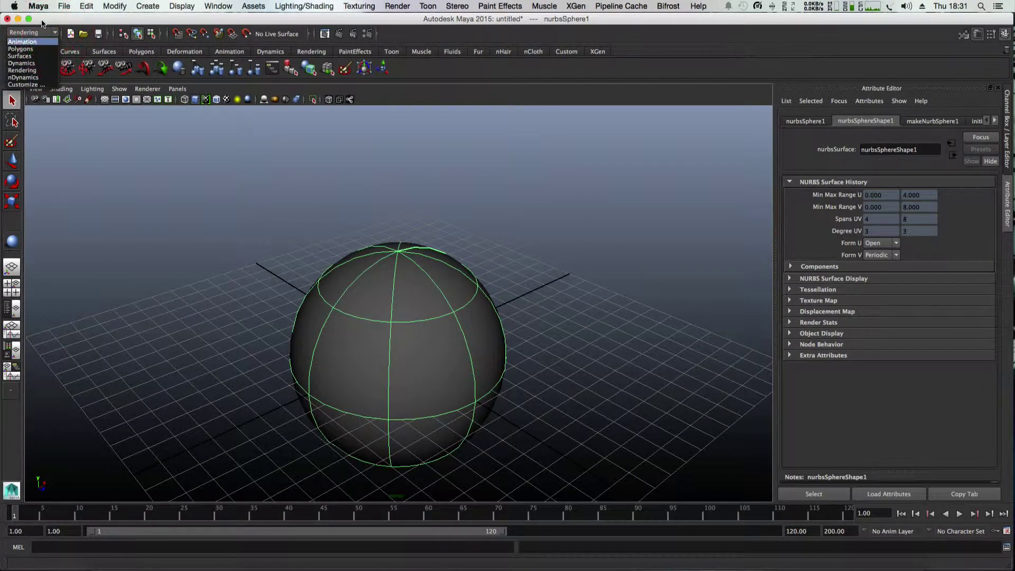
{"action": "left_click", "coordinate": [84, 186]}
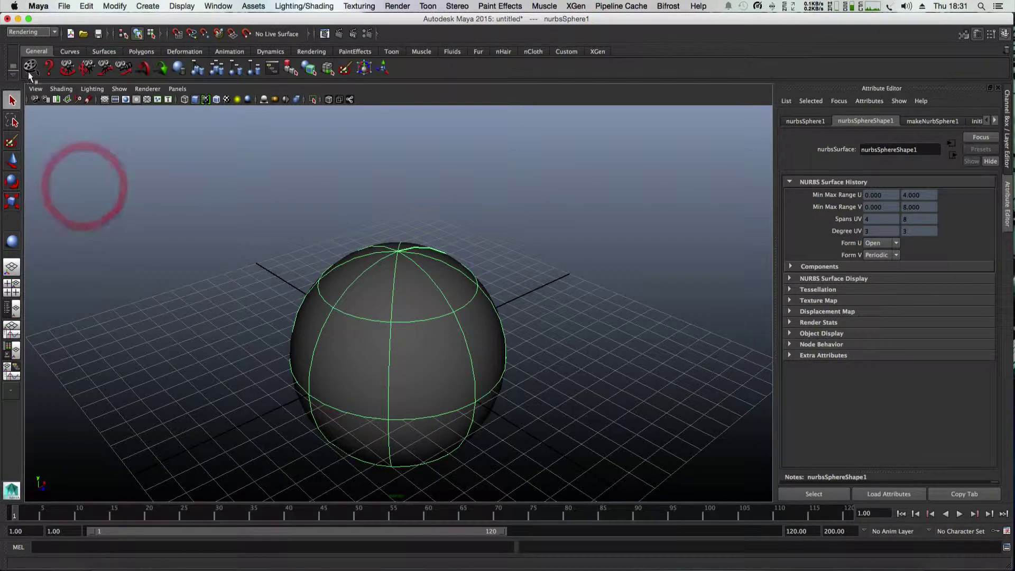
{"action": "left_click", "coordinate": [52, 33]}
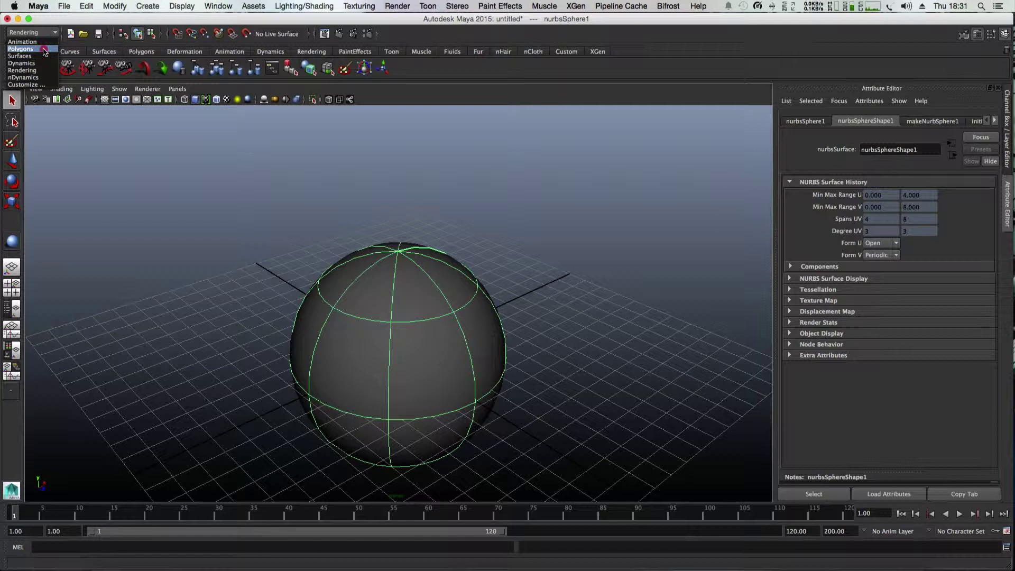
{"action": "left_click", "coordinate": [44, 49]}
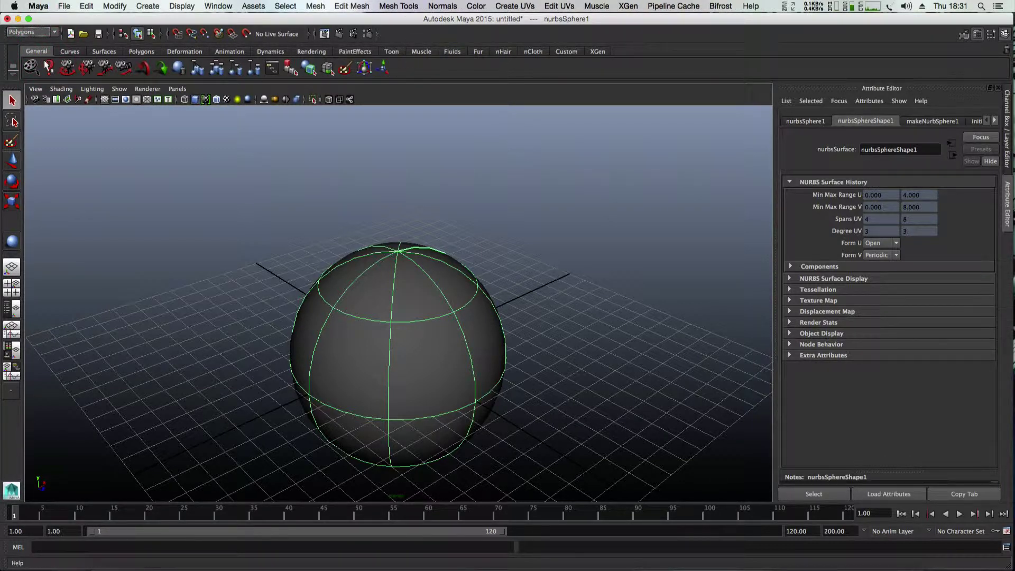
{"action": "left_click", "coordinate": [477, 51]}
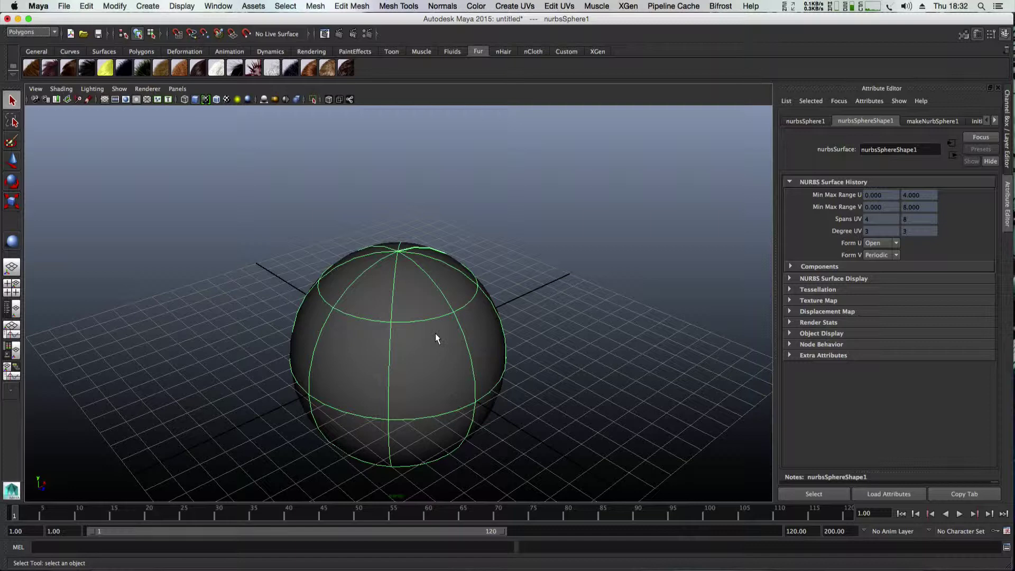
Step: Draw a large NURBS plane, nurbsPlane1, across the grid beneath the sphere
{"action": "scroll", "coordinate": [436, 338], "scroll_direction": "down", "scroll_amount": 5}
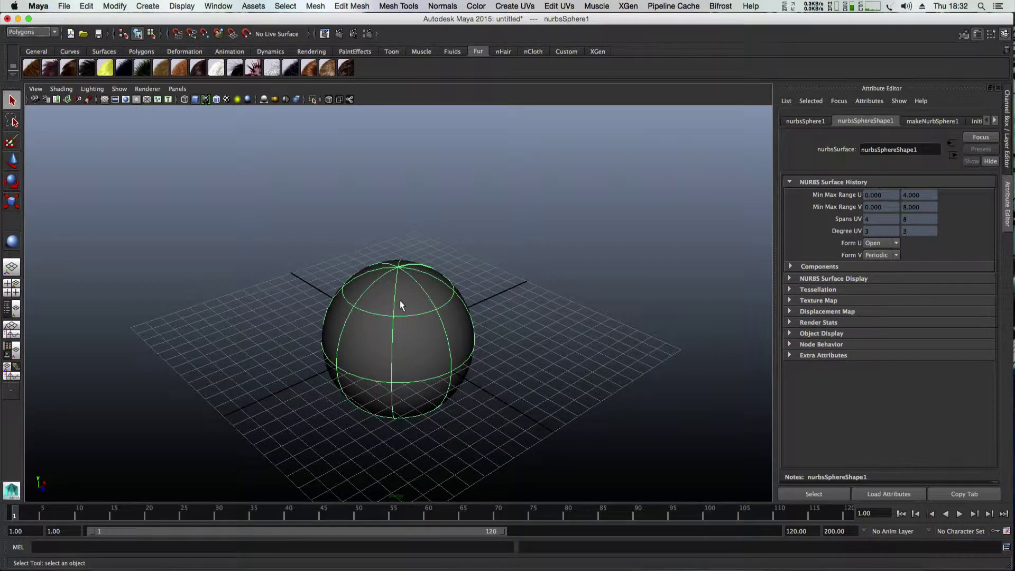
{"action": "left_click", "coordinate": [147, 6]}
{"action": "mouse_move", "coordinate": [153, 25]}
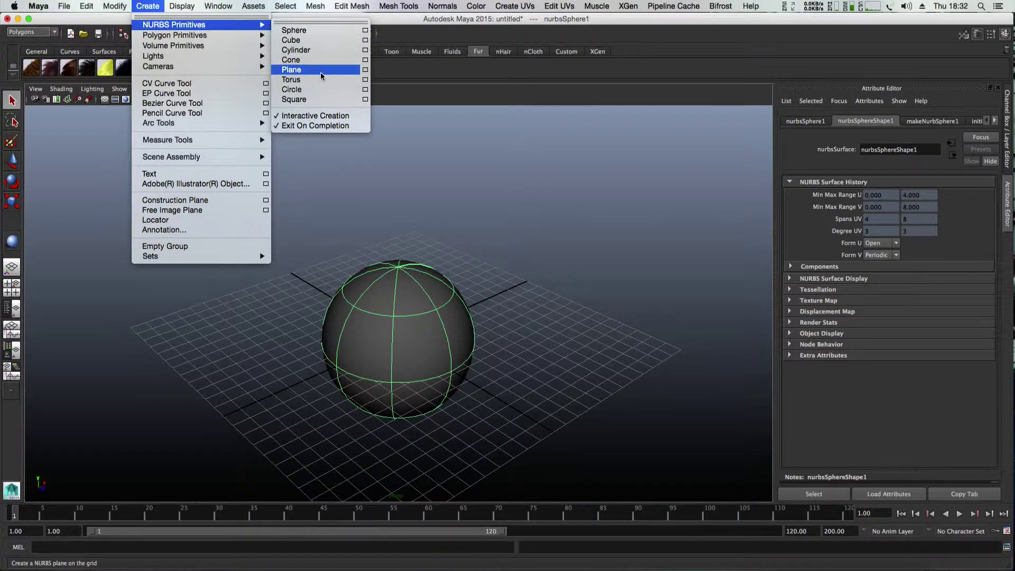
{"action": "left_click", "coordinate": [291, 70]}
{"action": "left_click_drag", "start_coordinate": [132, 329], "coordinate": [678, 351]}
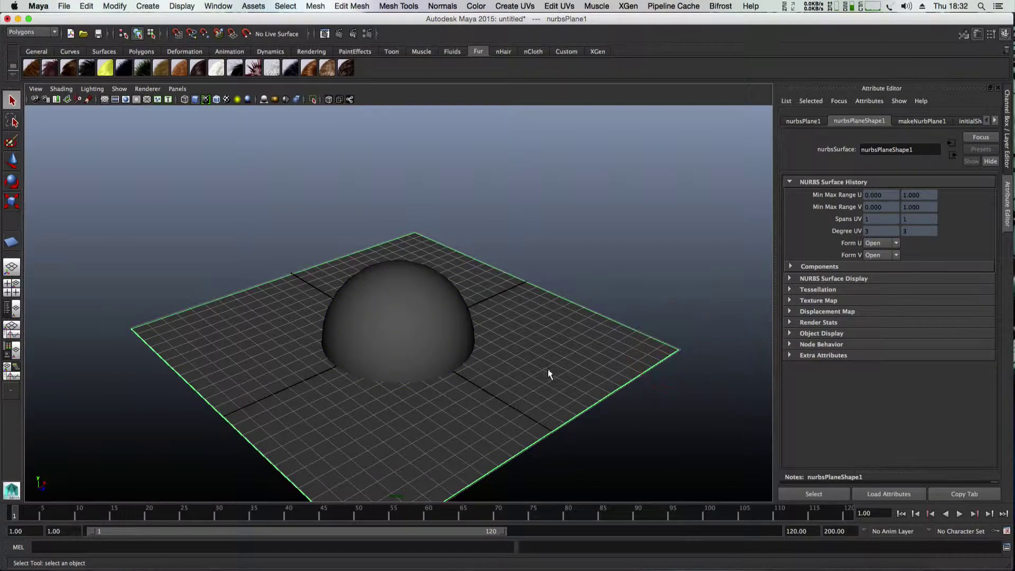
Step: Select the sphere so it is ready to receive fur
{"action": "left_click", "coordinate": [250, 417]}
{"action": "left_click", "coordinate": [403, 339]}
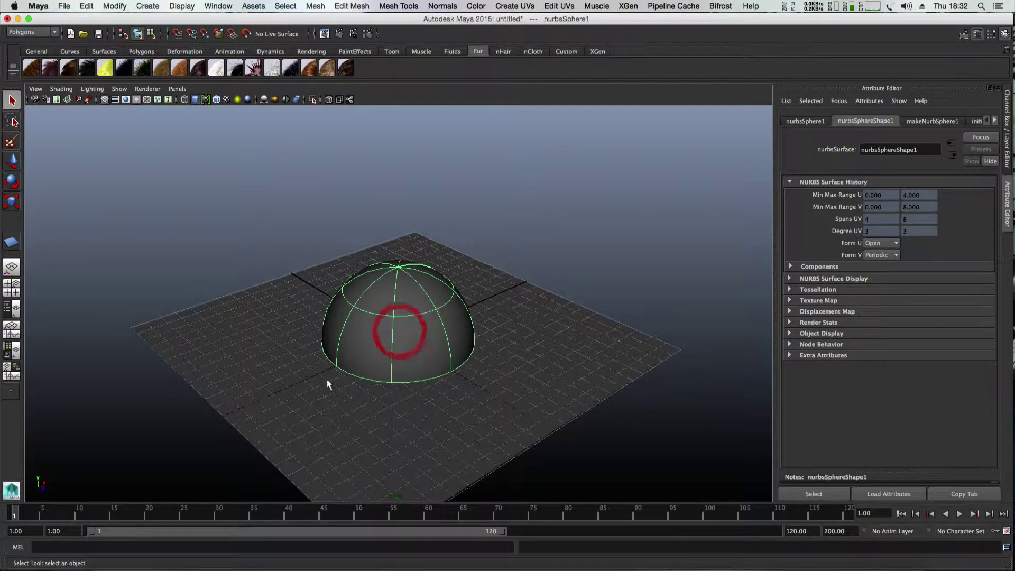
{"action": "left_click", "coordinate": [288, 379]}
{"action": "left_click", "coordinate": [387, 338]}
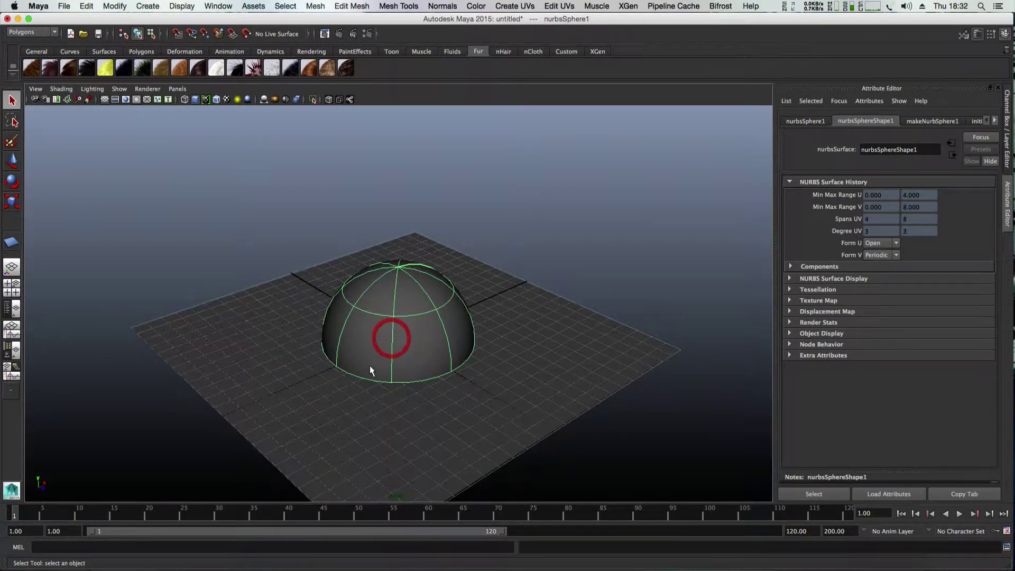
{"action": "left_click", "coordinate": [351, 408]}
{"action": "scroll", "coordinate": [387, 348], "scroll_direction": "up", "scroll_amount": 5}
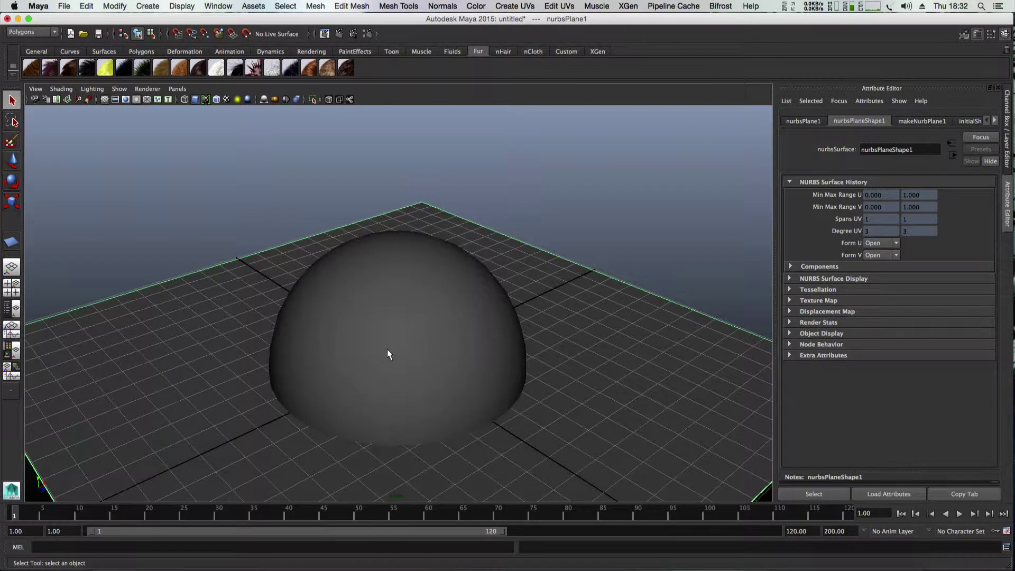
{"action": "scroll", "coordinate": [387, 349], "scroll_direction": "down", "scroll_amount": 4}
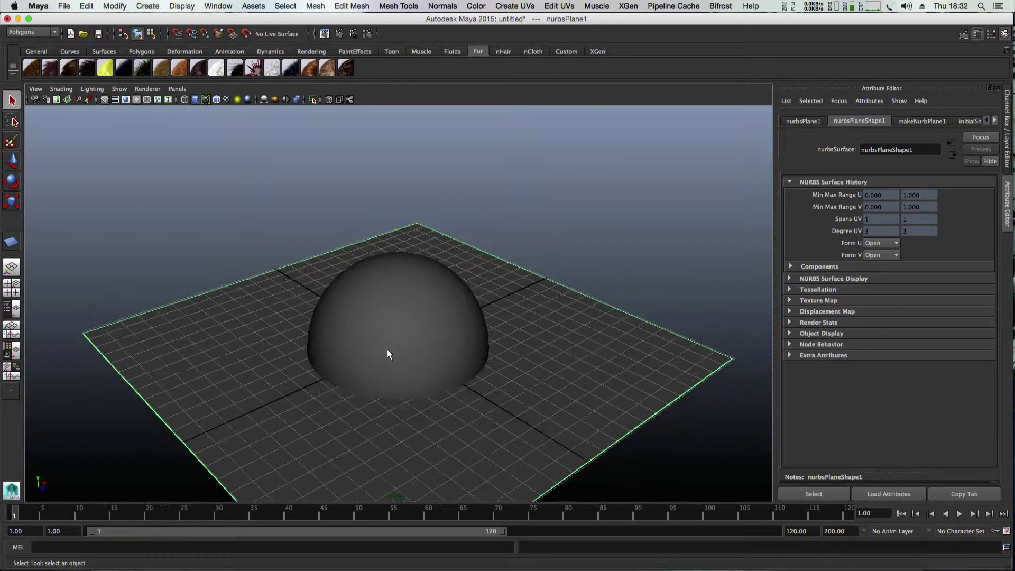
{"action": "left_click", "coordinate": [410, 324]}
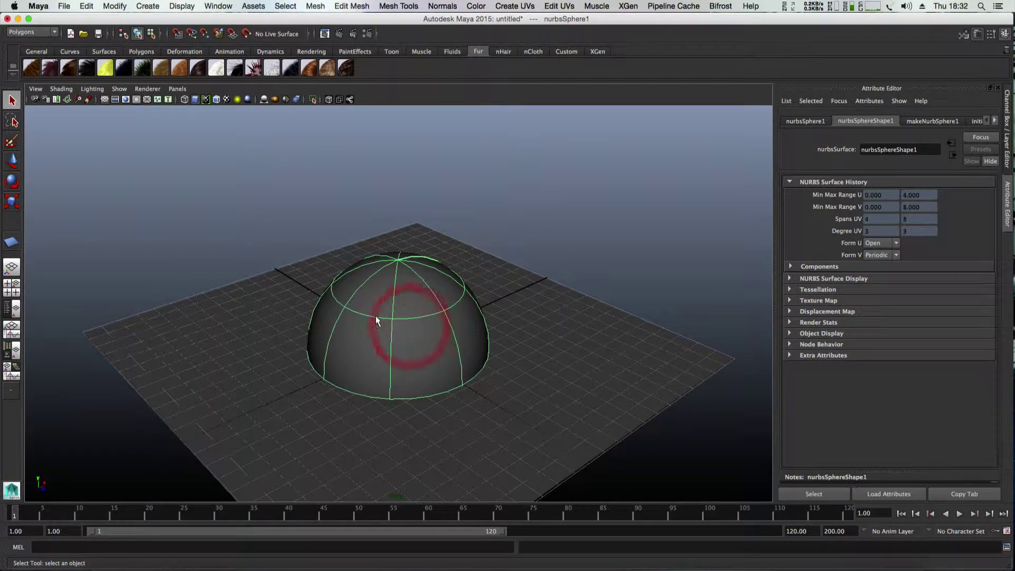
Step: Apply the Gorilla fur preset to the sphere and switch to the Legacy Default Viewport
{"action": "left_click", "coordinate": [127, 67]}
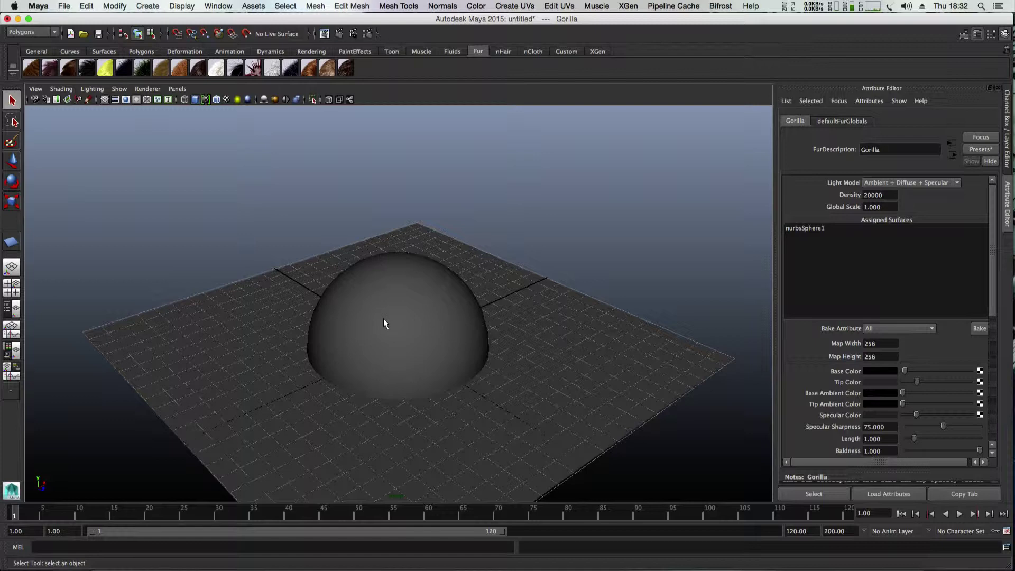
{"action": "mouse_move", "coordinate": [410, 327]}
{"action": "left_mouse_down", "text": "alt"}
{"action": "mouse_move", "coordinate": [385, 317]}
{"action": "mouse_move", "coordinate": [414, 324]}
{"action": "mouse_move", "coordinate": [393, 329]}
{"action": "left_mouse_up", "text": "alt"}
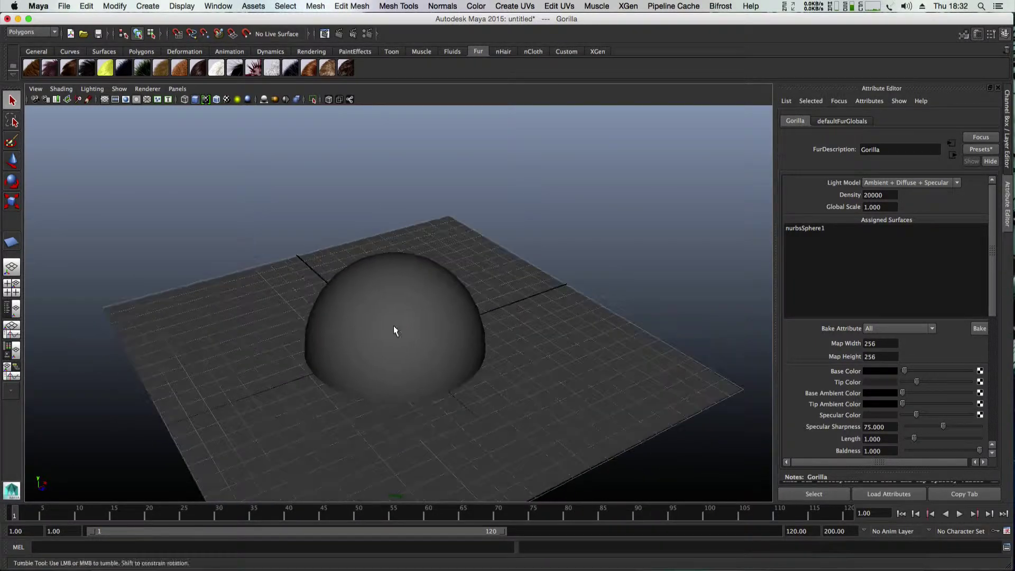
{"action": "left_click", "coordinate": [153, 88]}
{"action": "left_click", "coordinate": [149, 115]}
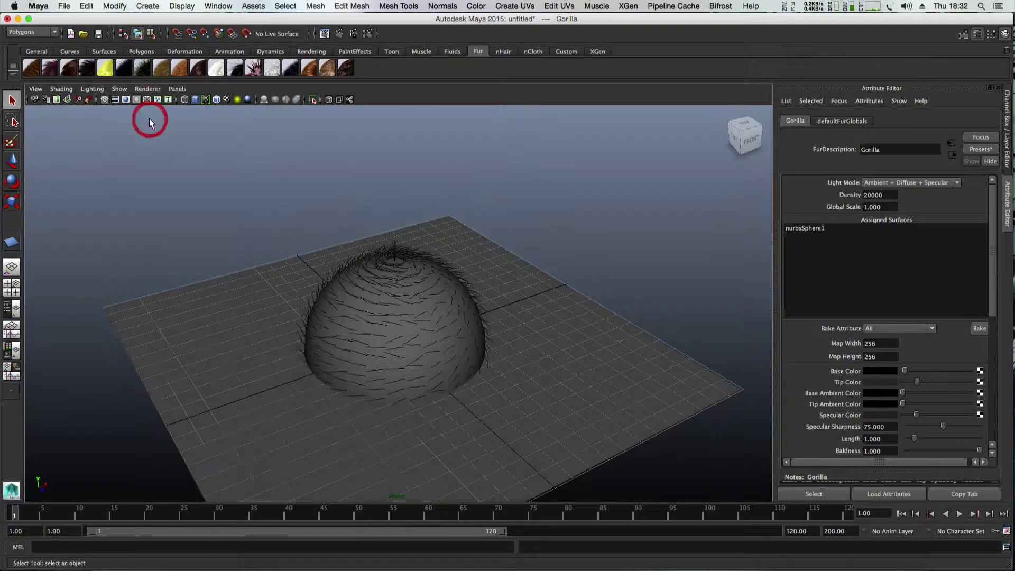
Step: Try the High Quality and default viewport renderers, then leave the renderer unchanged
{"action": "left_click", "coordinate": [151, 90]}
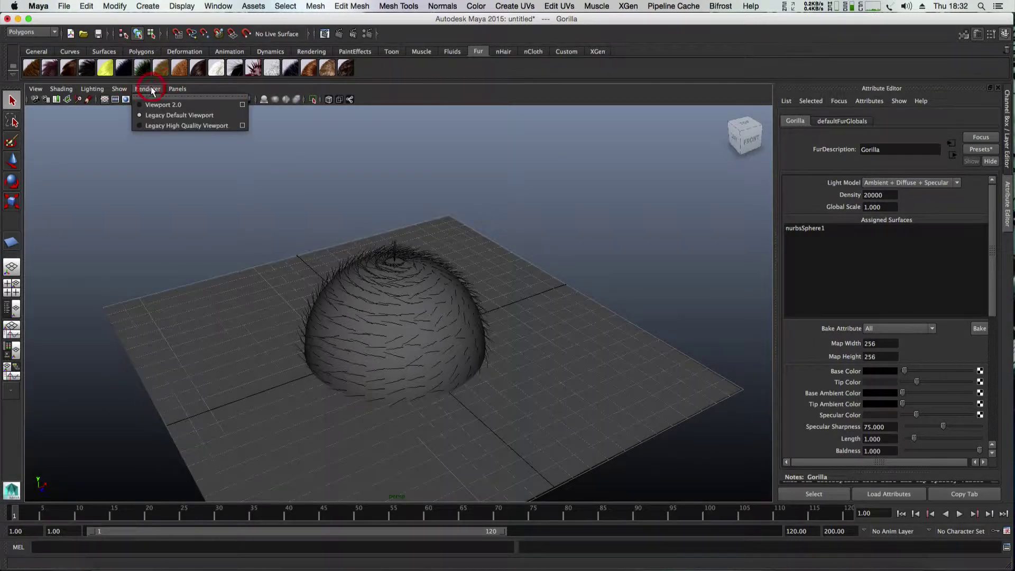
{"action": "left_click", "coordinate": [168, 126]}
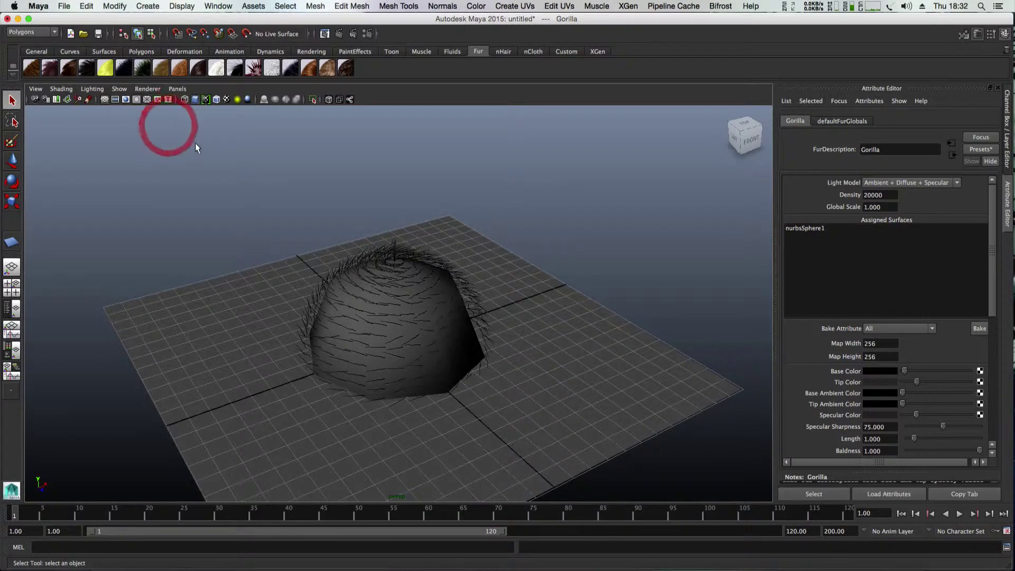
{"action": "left_click", "coordinate": [148, 89]}
{"action": "left_click", "coordinate": [153, 113]}
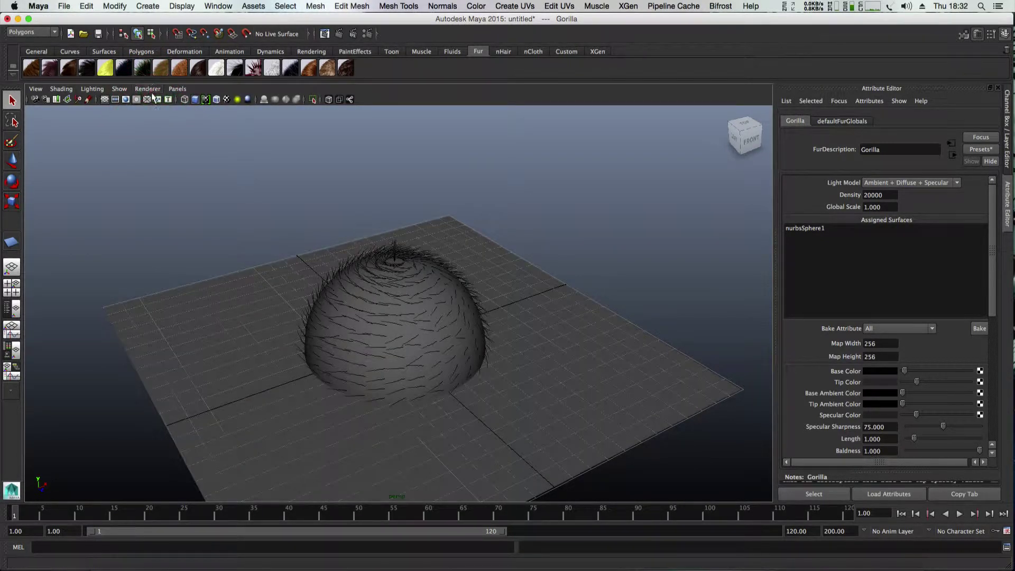
{"action": "left_click", "coordinate": [148, 88]}
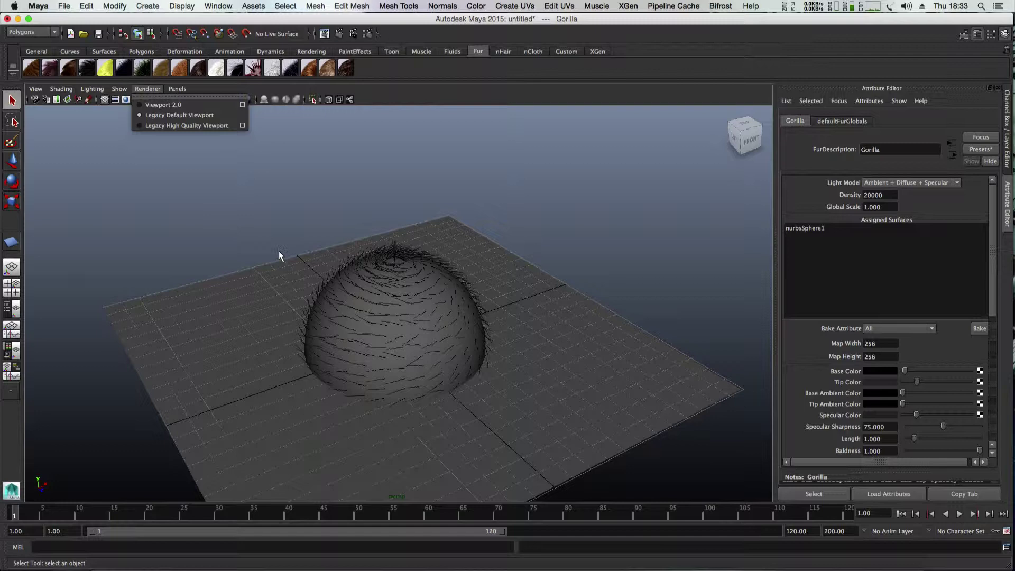
{"action": "left_click", "coordinate": [263, 226]}
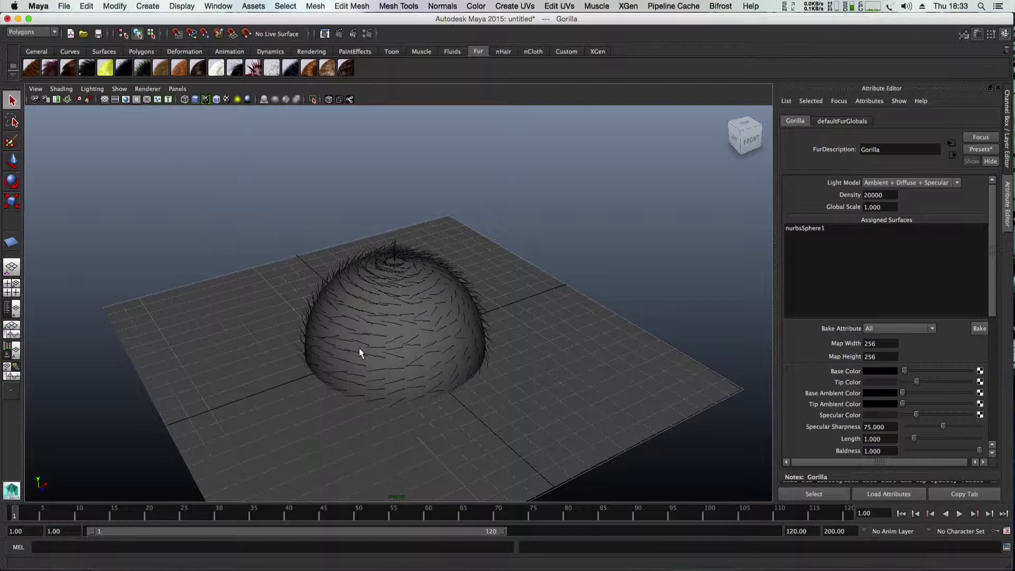
Step: Render the furry sphere at 960 x 540 with Maya Software in an enlarged Render View
{"action": "left_click_drag", "start_coordinate": [433, 374], "coordinate": [365, 359], "text": "alt"}
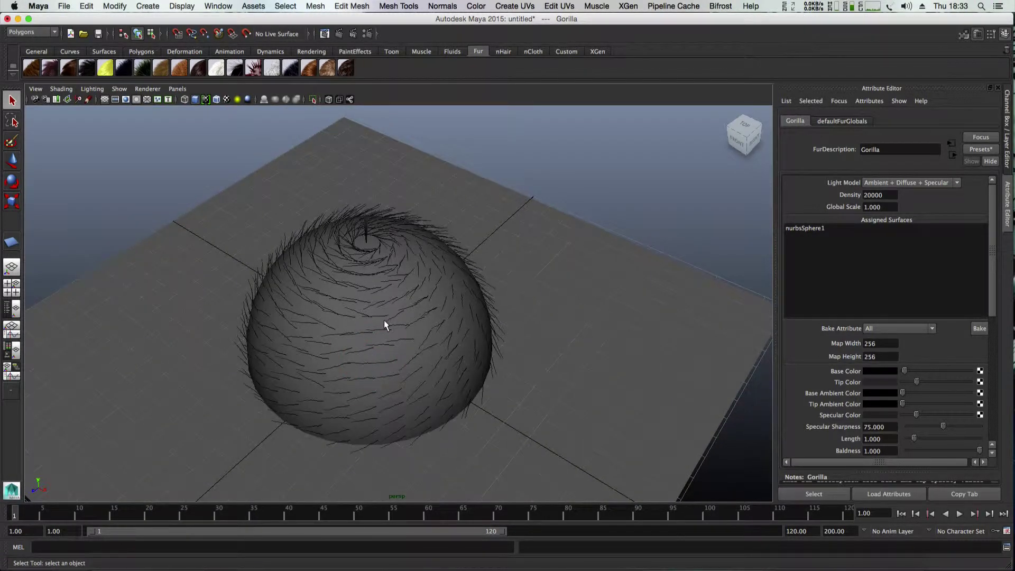
{"action": "left_click", "coordinate": [327, 34]}
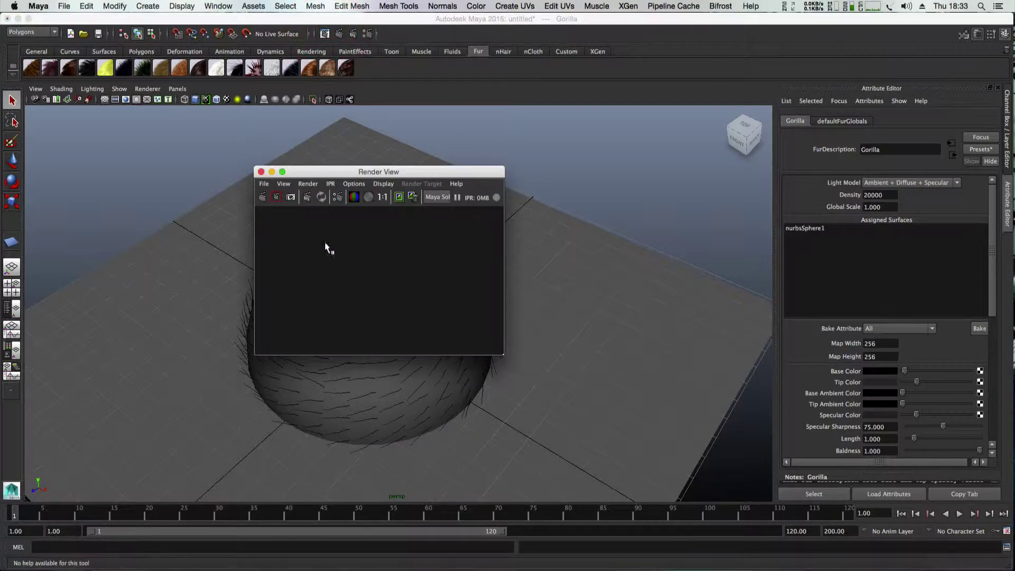
{"action": "left_click_drag", "start_coordinate": [504, 355], "coordinate": [722, 478]}
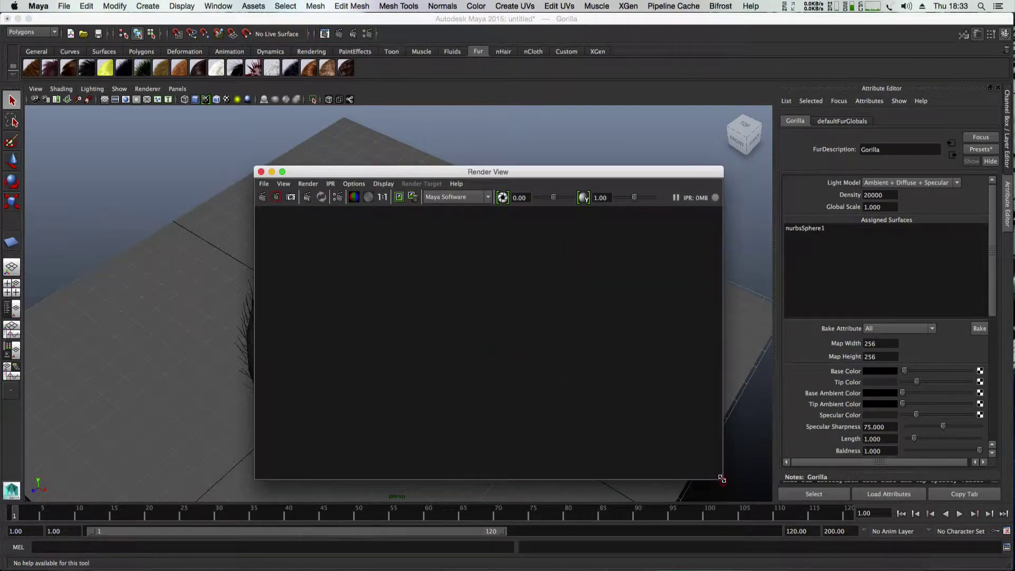
{"action": "left_click_drag", "start_coordinate": [589, 171], "coordinate": [772, 136]}
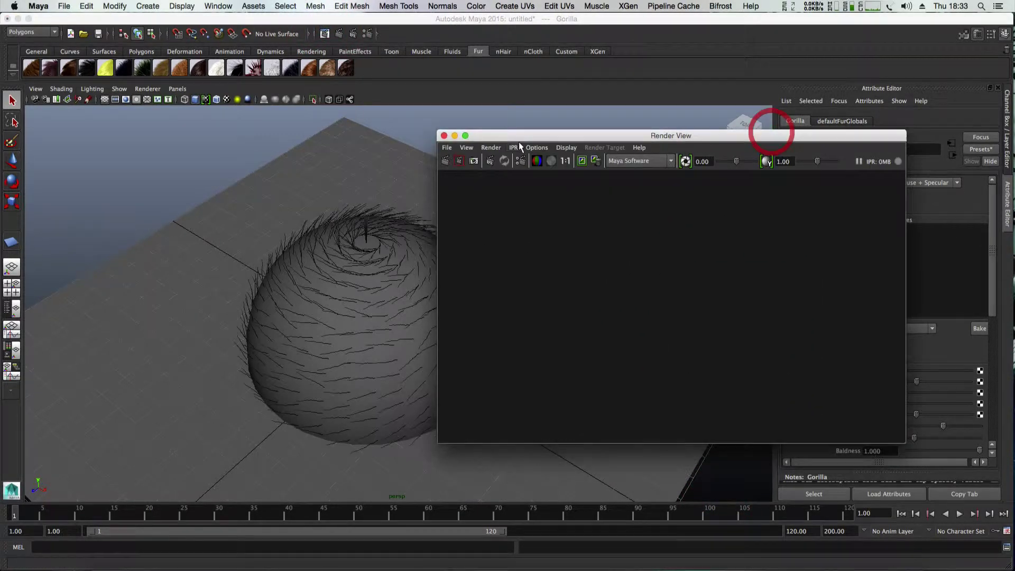
{"action": "left_click", "coordinate": [445, 161]}
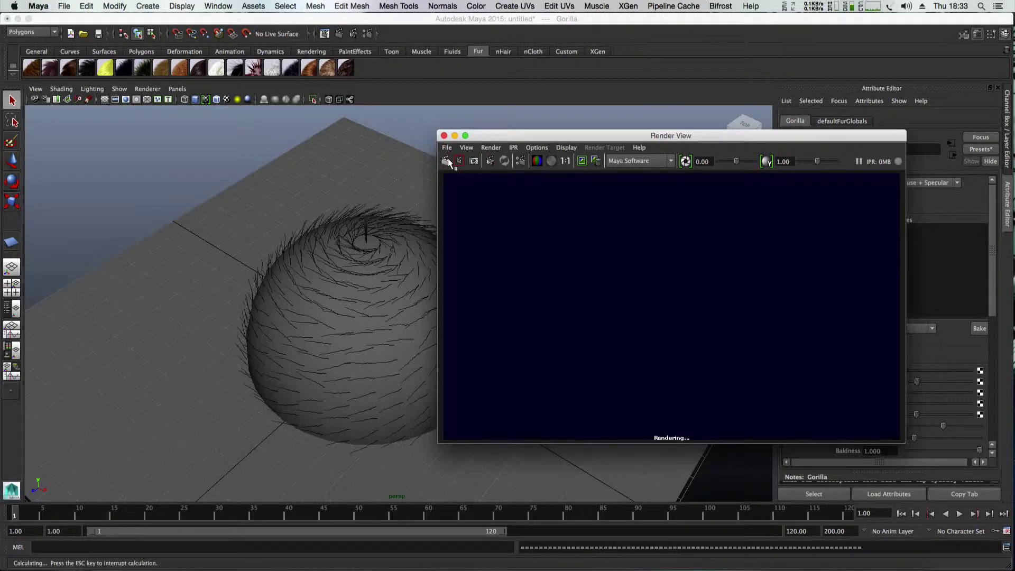
{"action": "scroll", "coordinate": [691, 356], "scroll_direction": "up", "scroll_amount": 1}
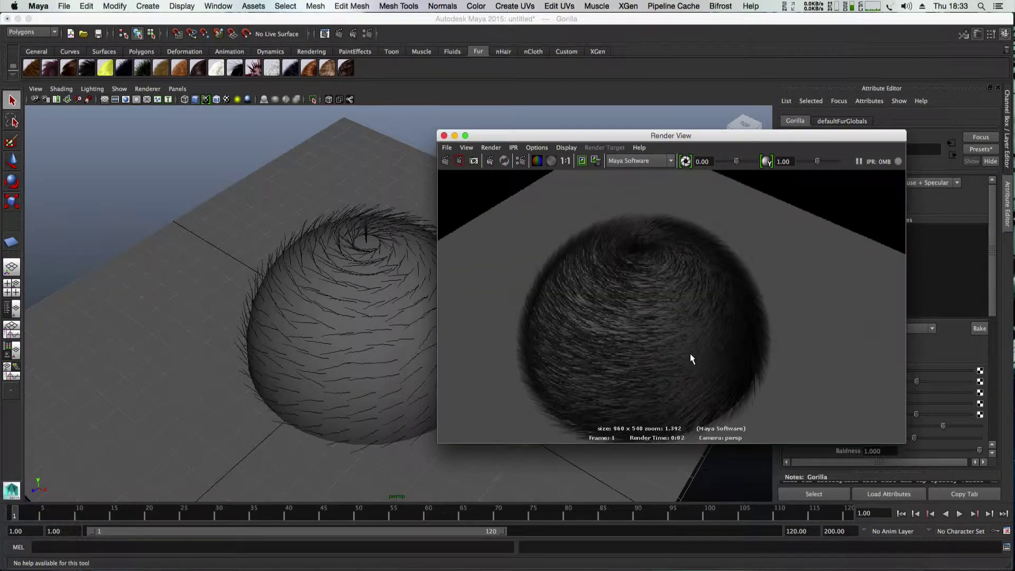
{"action": "scroll", "coordinate": [690, 325], "scroll_direction": "down", "scroll_amount": 2}
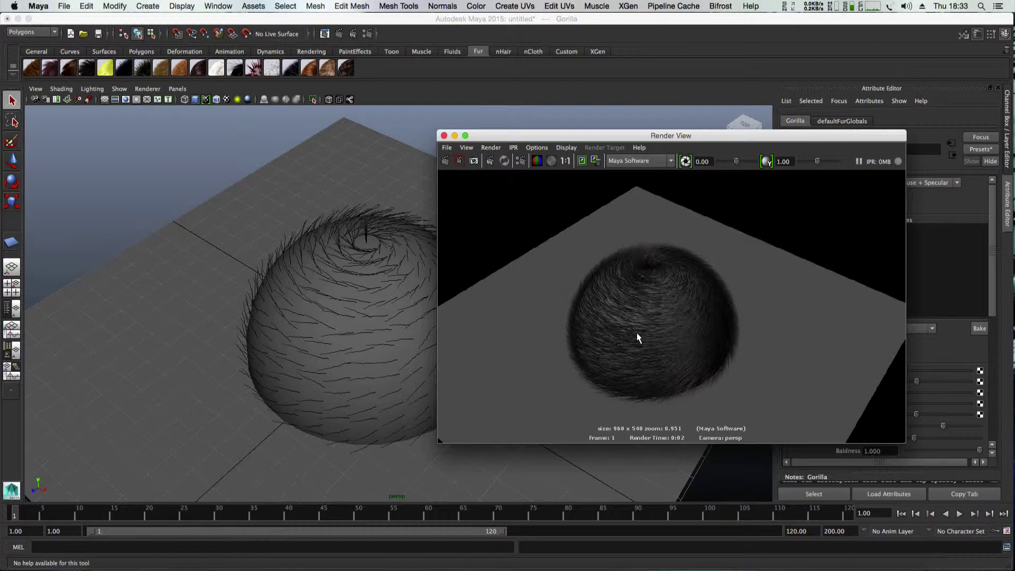
Step: Close Render View, select the sphere, and show its Gorilla fur attributes in a widened Attribute Editor
{"action": "left_click", "coordinate": [443, 136]}
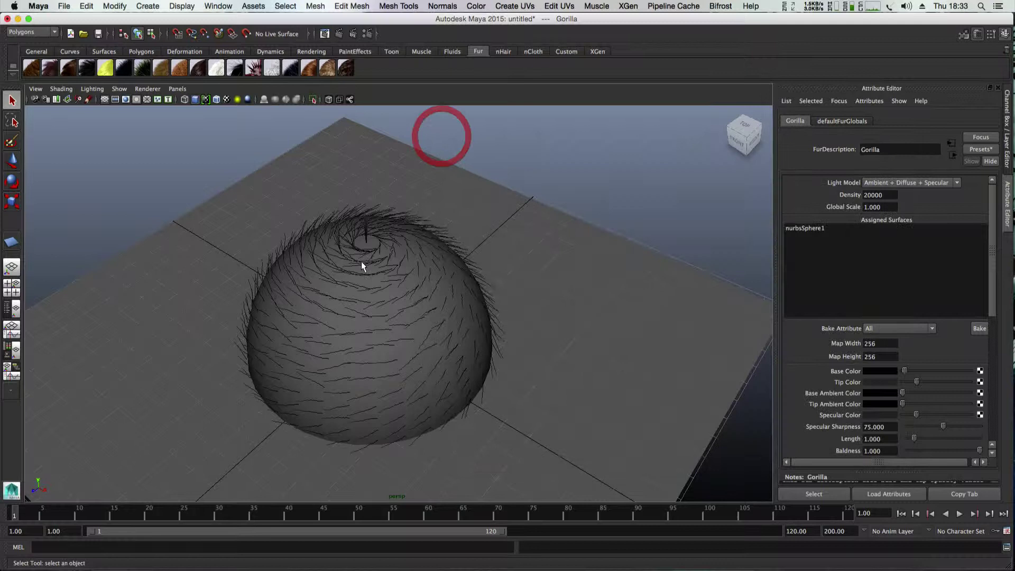
{"action": "left_click", "coordinate": [351, 271]}
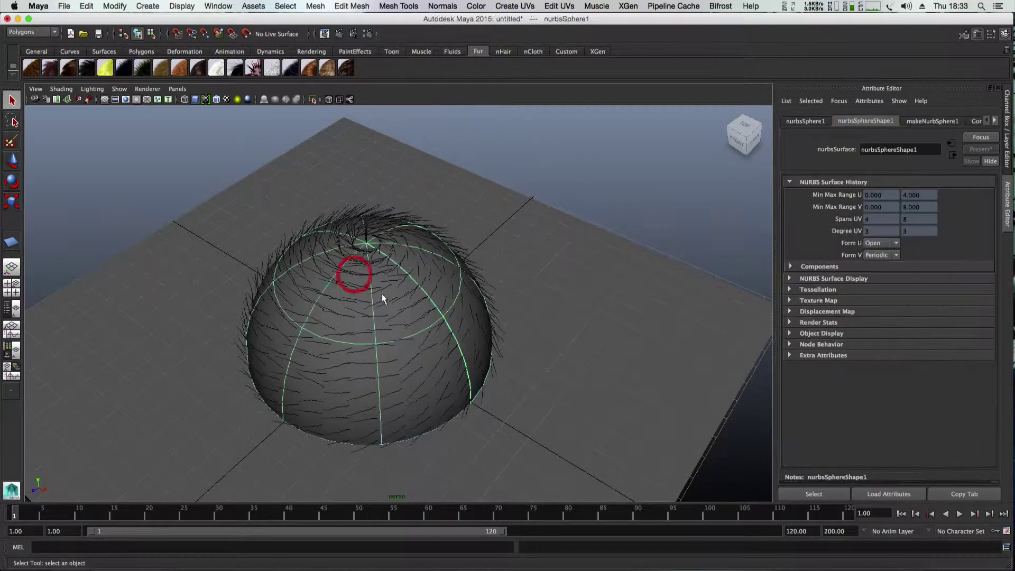
{"action": "left_click", "coordinate": [993, 120]}
{"action": "left_click", "coordinate": [966, 121]}
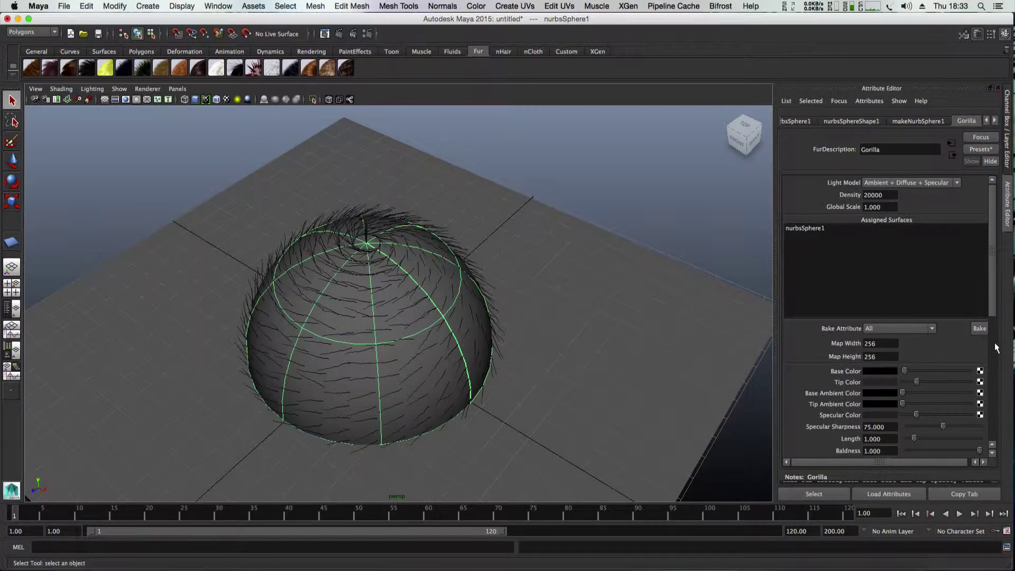
{"action": "left_click_drag", "start_coordinate": [996, 308], "coordinate": [997, 355]}
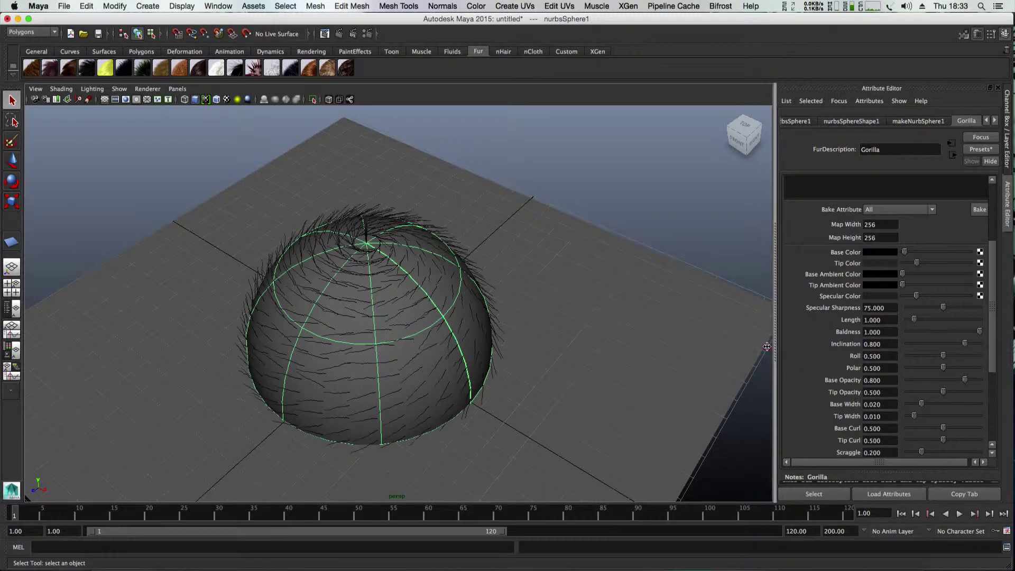
{"action": "left_click_drag", "start_coordinate": [775, 349], "coordinate": [684, 341]}
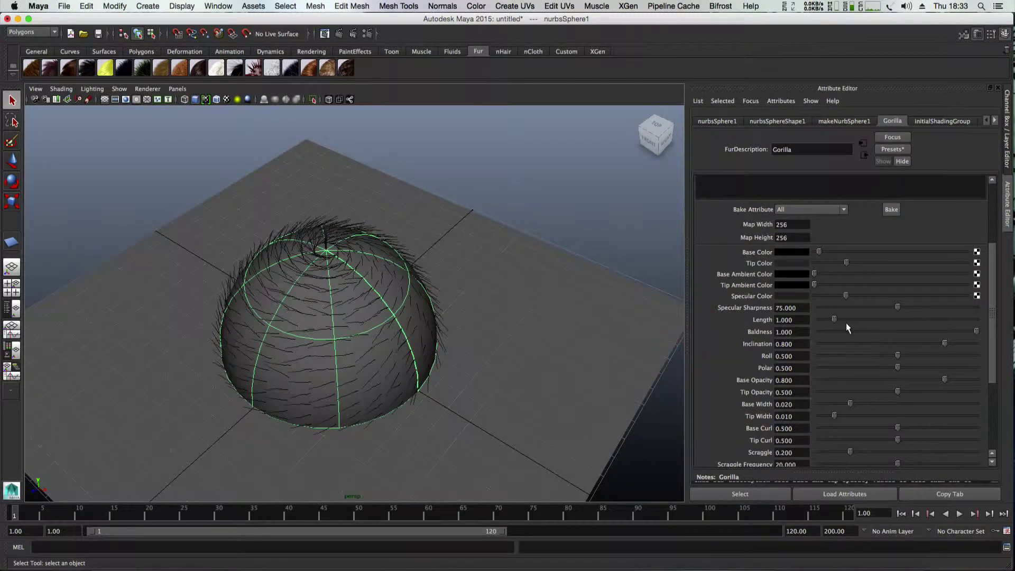
Step: Try purple fur base colours, then settle on near-black (H 264, S 0.137, V 0.098)
{"action": "left_click", "coordinate": [791, 251]}
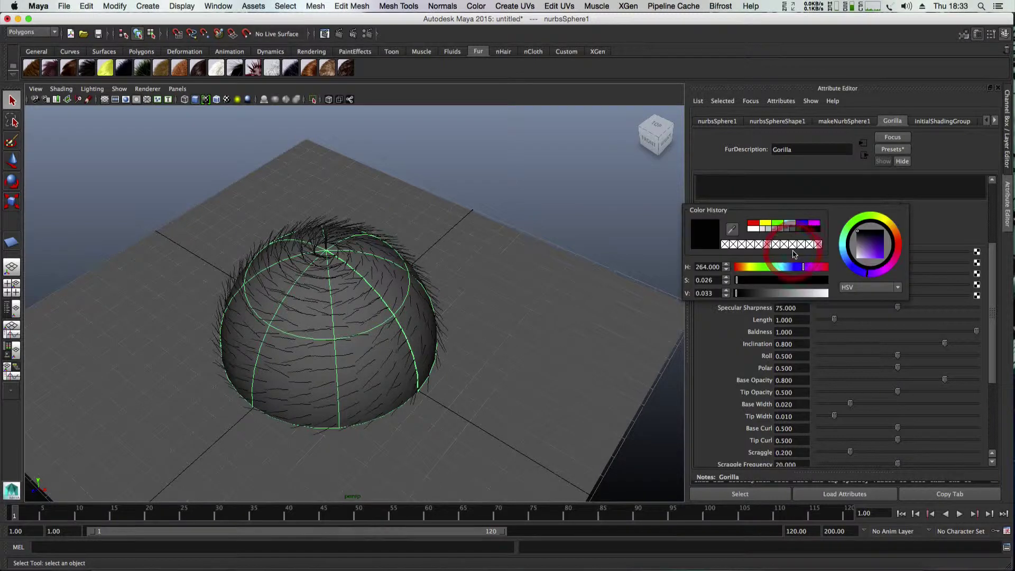
{"action": "left_click", "coordinate": [866, 254]}
{"action": "left_click_drag", "start_coordinate": [866, 253], "coordinate": [873, 251]}
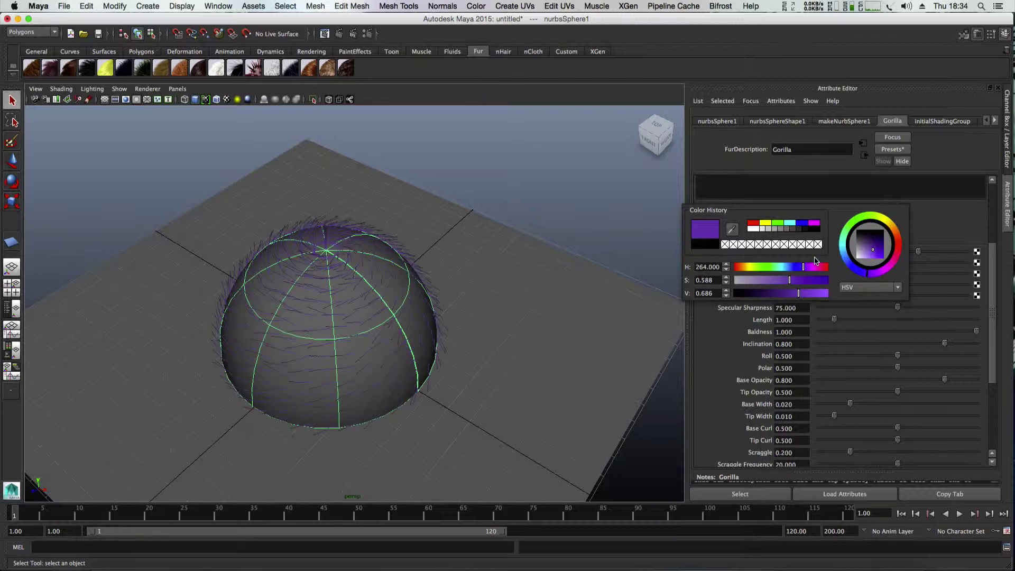
{"action": "left_click_drag", "start_coordinate": [874, 251], "coordinate": [871, 250]}
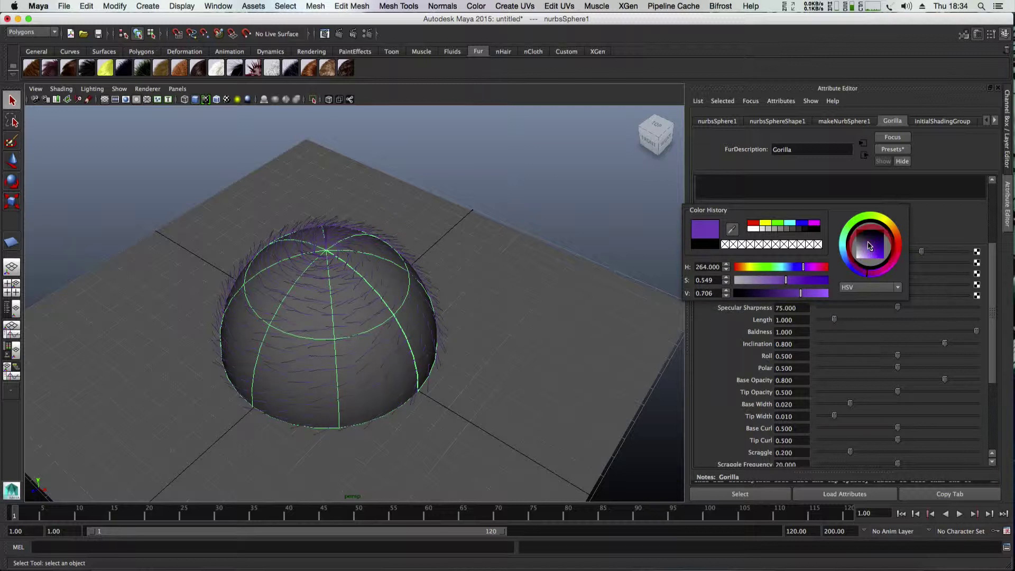
{"action": "left_click", "coordinate": [860, 232]}
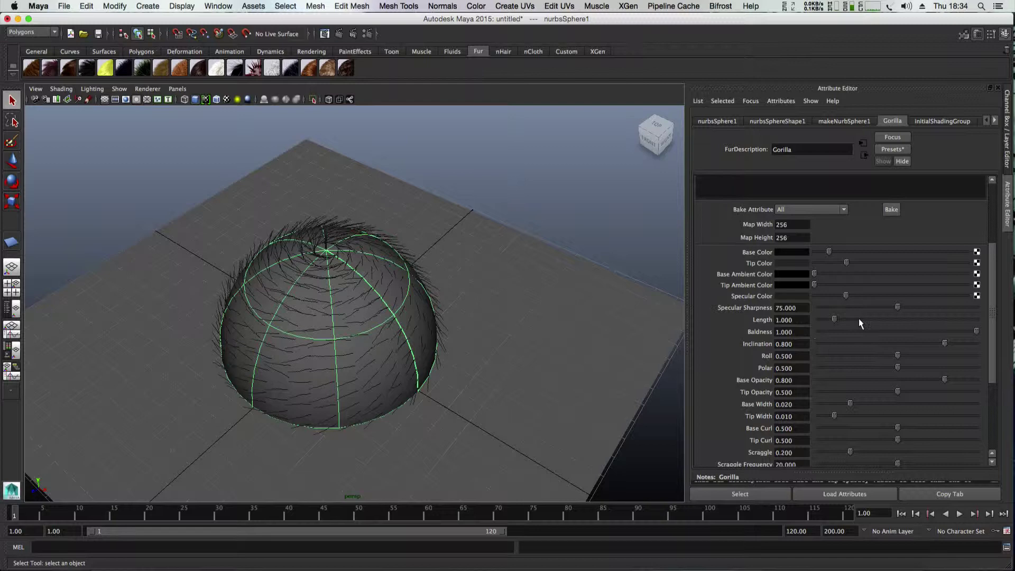
Step: Set the Gorilla fur Length to 3.960 and Specular Sharpness to 40.268
{"action": "mouse_move", "coordinate": [834, 318]}
{"action": "left_mouse_down"}
{"action": "mouse_move", "coordinate": [864, 316]}
{"action": "mouse_move", "coordinate": [850, 317]}
{"action": "left_mouse_up"}
{"action": "scroll", "coordinate": [323, 244], "scroll_direction": "up", "scroll_amount": 5}
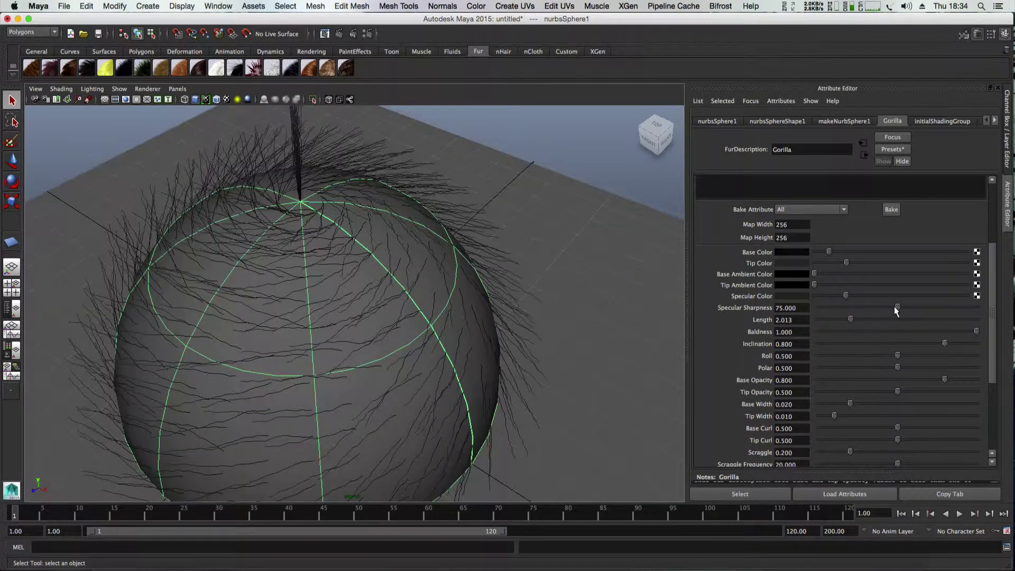
{"action": "left_click_drag", "start_coordinate": [896, 306], "coordinate": [861, 303]}
{"action": "scroll", "coordinate": [302, 445], "scroll_direction": "down", "scroll_amount": 5}
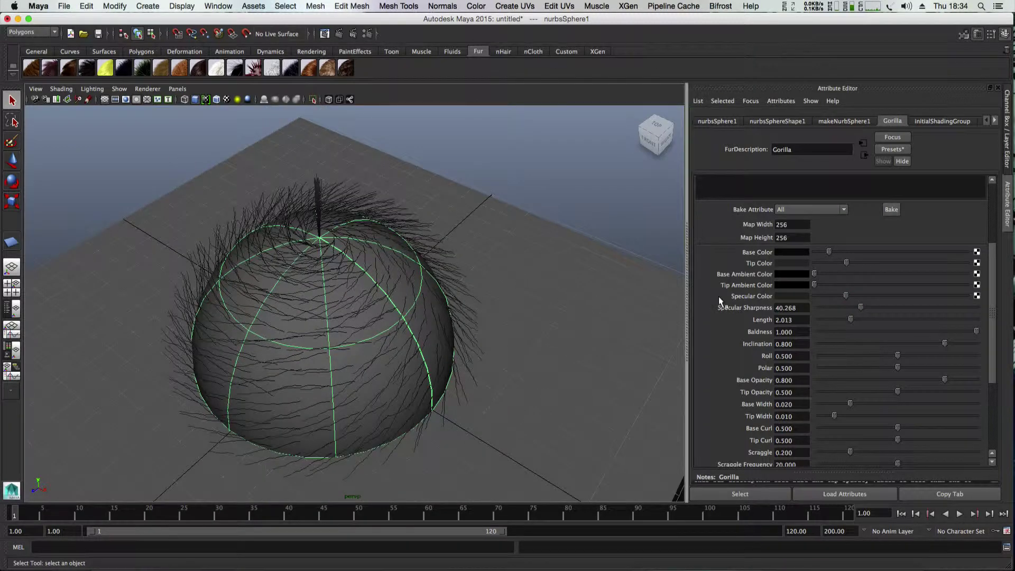
{"action": "left_click_drag", "start_coordinate": [850, 319], "coordinate": [880, 319]}
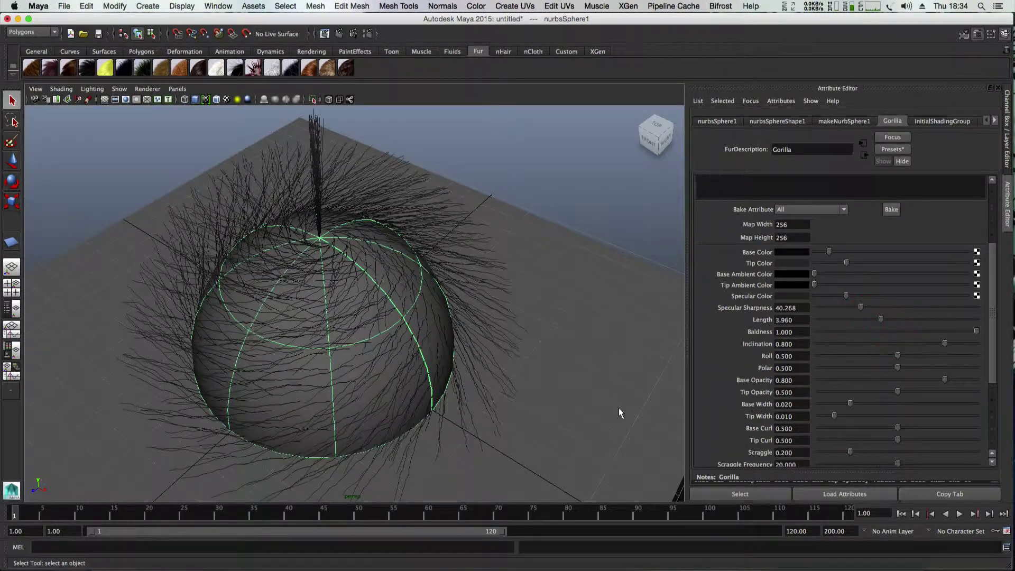
{"action": "left_click", "coordinate": [324, 34]}
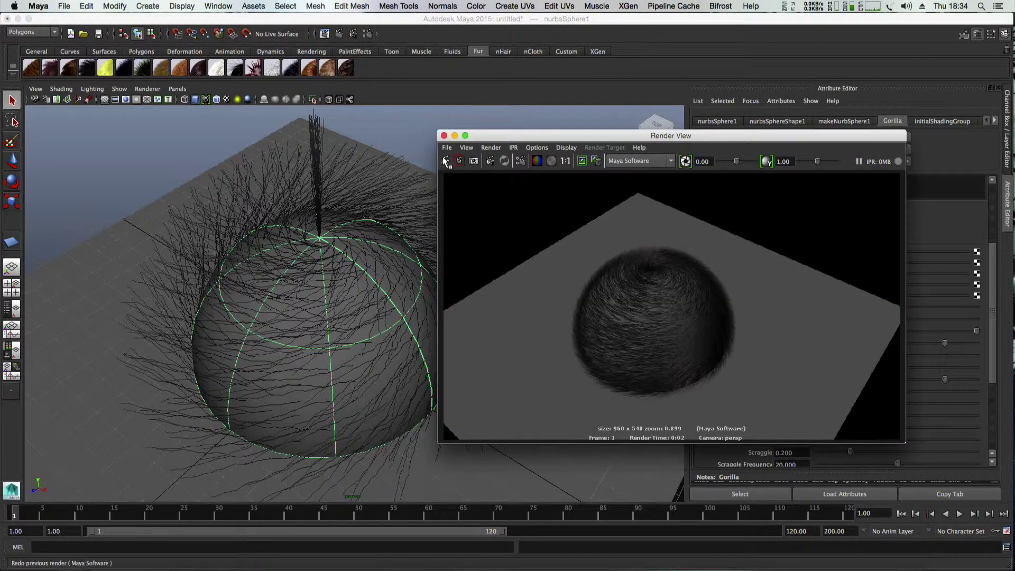
{"action": "left_click", "coordinate": [445, 160]}
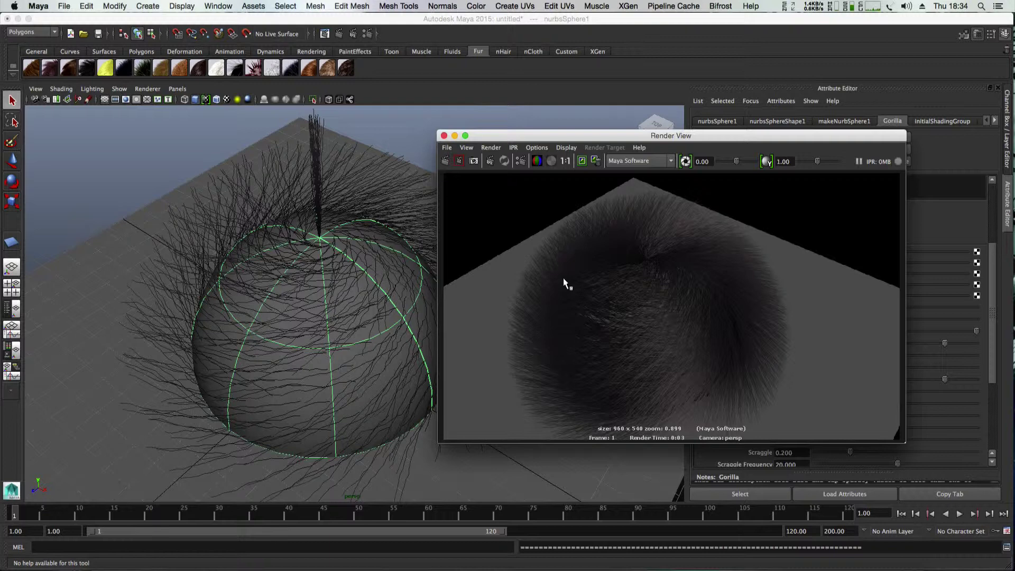
{"action": "scroll", "coordinate": [566, 279], "scroll_direction": "up", "scroll_amount": 2}
{"action": "scroll", "coordinate": [588, 308], "scroll_direction": "down", "scroll_amount": 4}
{"action": "scroll", "coordinate": [588, 309], "scroll_direction": "up", "scroll_amount": 3}
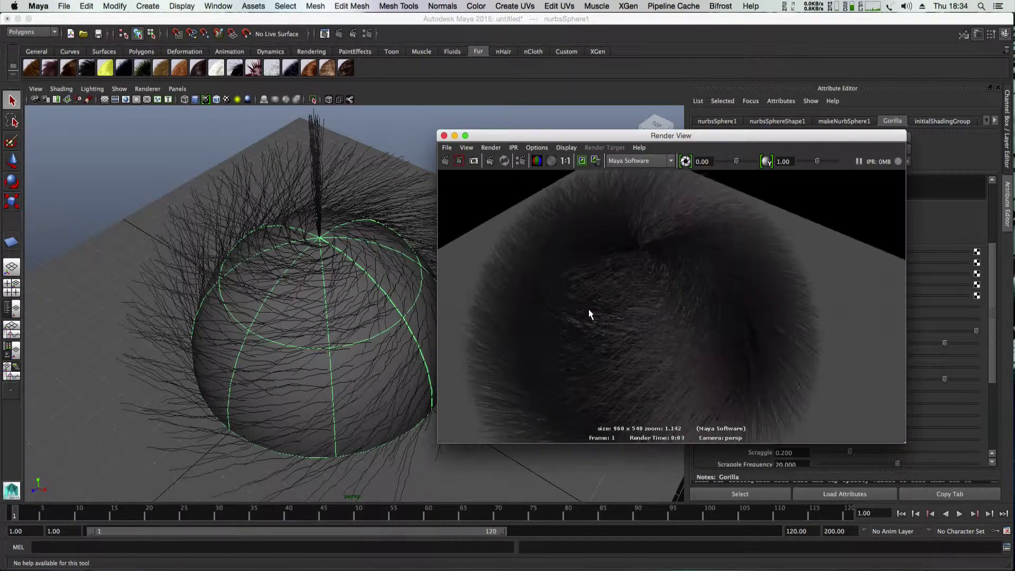
{"action": "left_click", "coordinate": [444, 136]}
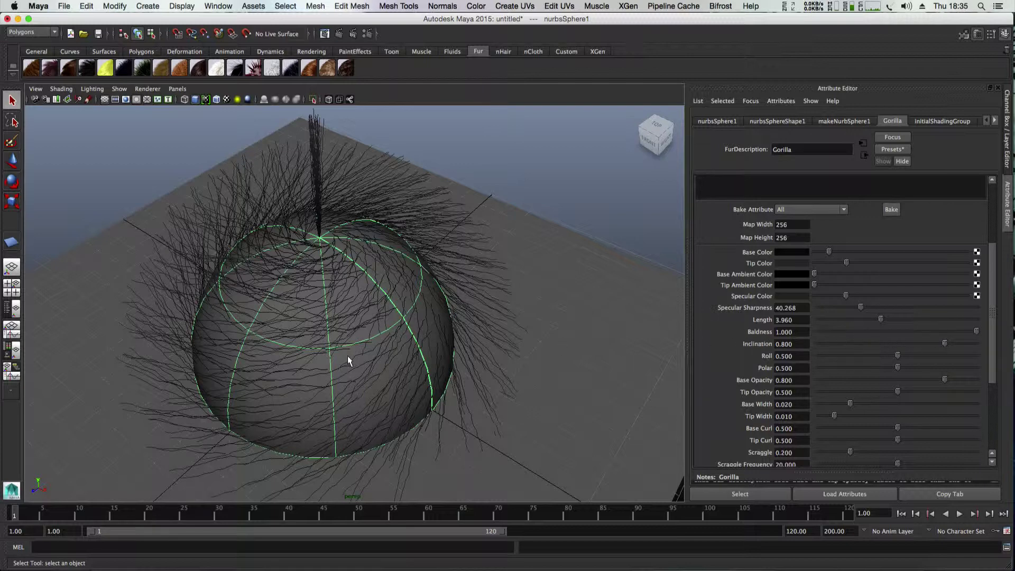
Step: Thin the Gorilla fur and set Roll 1.000, Polar 0.329, Base Opacity 0.701, Tip Opacity 0.477, Base Width 0.026
{"action": "mouse_move", "coordinate": [976, 331]}
{"action": "left_mouse_down"}
{"action": "mouse_move", "coordinate": [881, 331]}
{"action": "mouse_move", "coordinate": [961, 330]}
{"action": "left_mouse_up"}
{"action": "left_click_drag", "start_coordinate": [896, 354], "coordinate": [903, 356]}
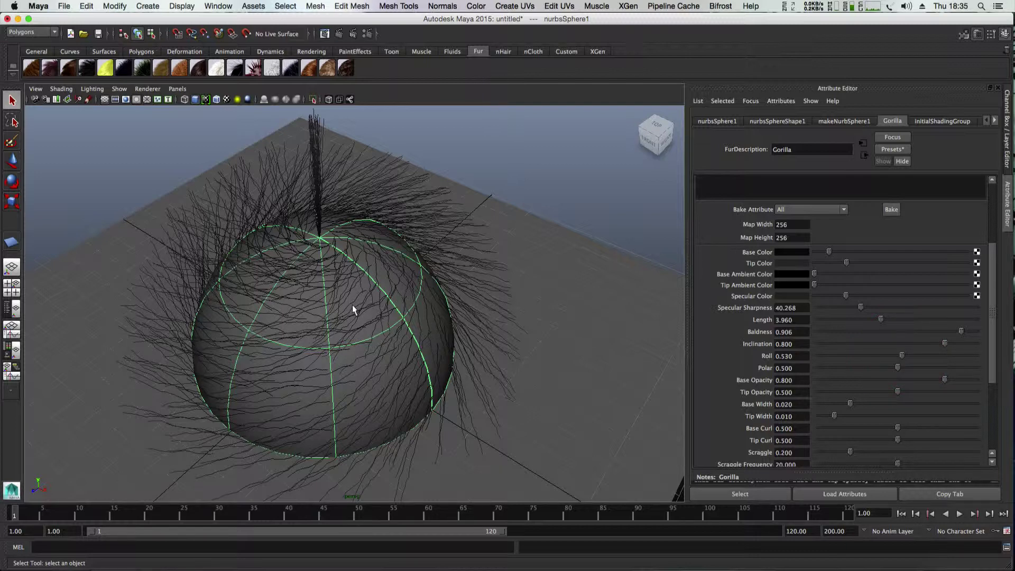
{"action": "left_click_drag", "start_coordinate": [902, 355], "coordinate": [989, 338]}
{"action": "mouse_move", "coordinate": [897, 367]}
{"action": "left_mouse_down"}
{"action": "mouse_move", "coordinate": [906, 367]}
{"action": "mouse_move", "coordinate": [874, 368]}
{"action": "mouse_move", "coordinate": [882, 363]}
{"action": "left_mouse_up"}
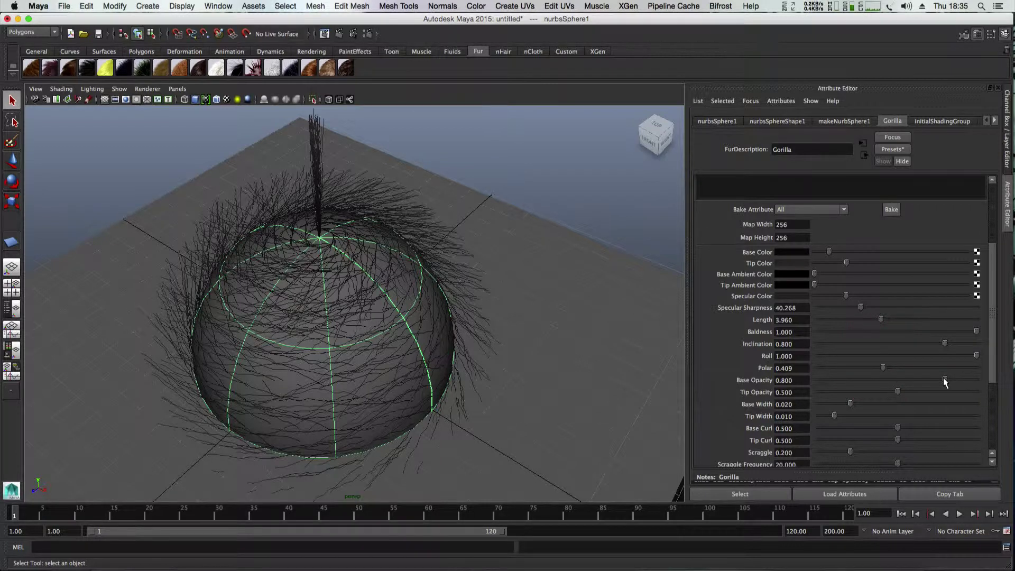
{"action": "left_click_drag", "start_coordinate": [944, 379], "coordinate": [870, 359]}
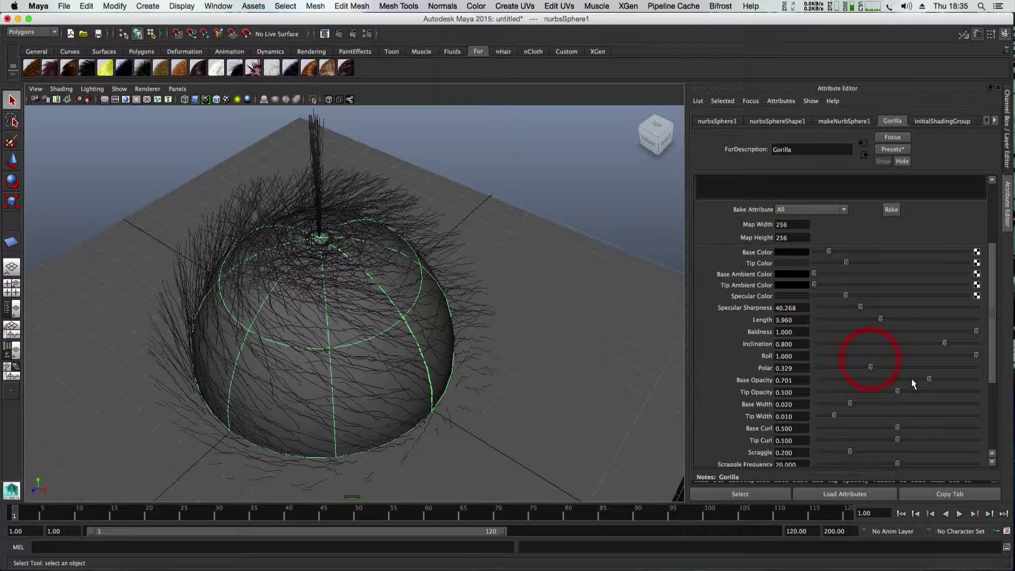
{"action": "mouse_move", "coordinate": [897, 395]}
{"action": "left_mouse_down"}
{"action": "mouse_move", "coordinate": [886, 395]}
{"action": "mouse_move", "coordinate": [894, 389]}
{"action": "left_mouse_up"}
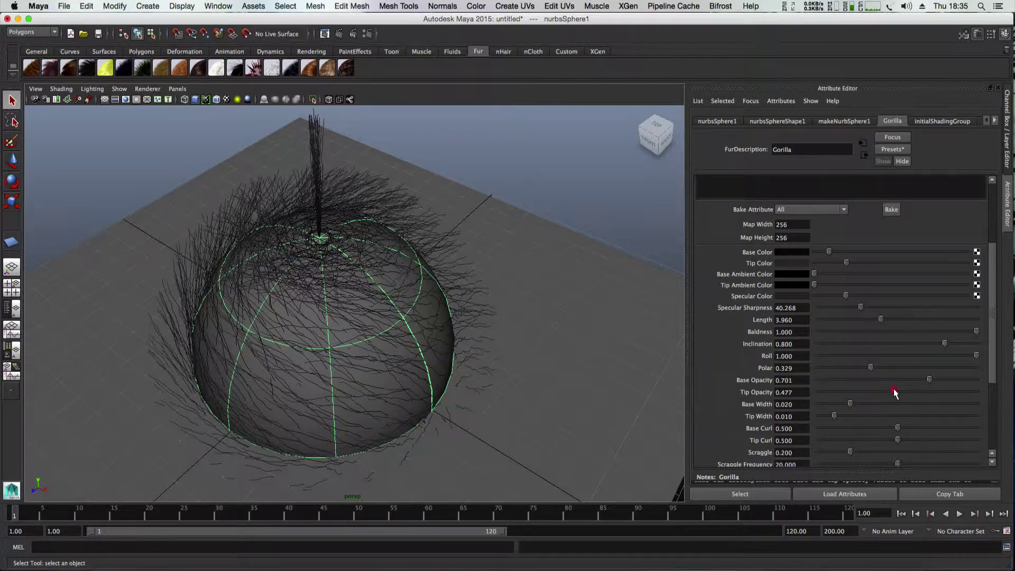
{"action": "left_click", "coordinate": [858, 404]}
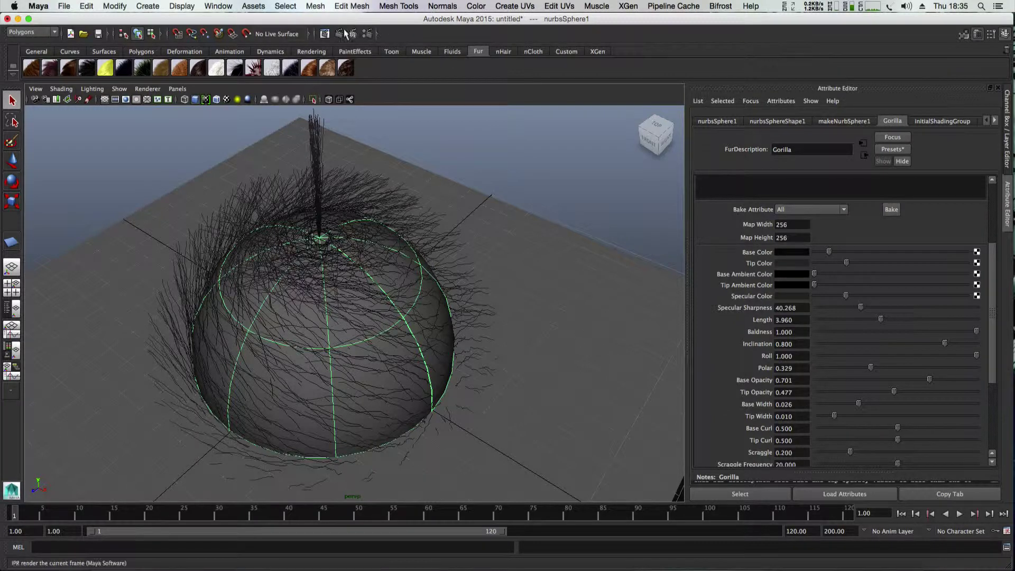
{"action": "left_click", "coordinate": [325, 33]}
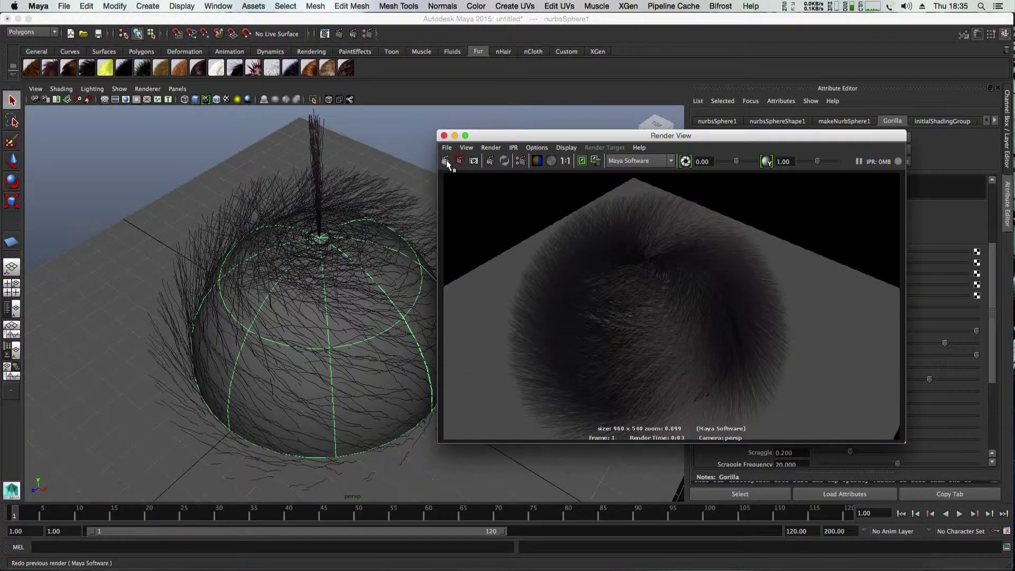
{"action": "left_click", "coordinate": [446, 159]}
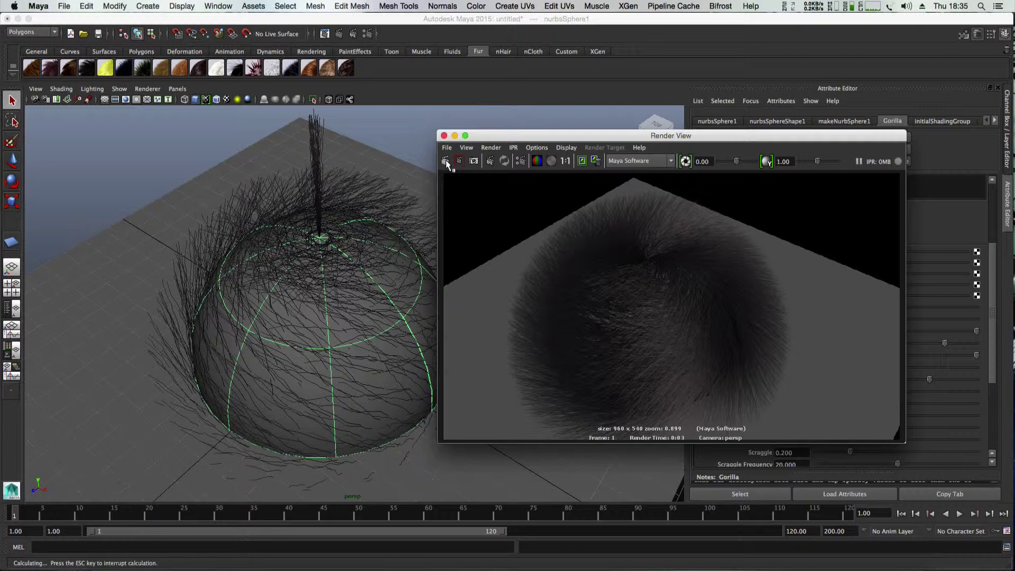
{"action": "scroll", "coordinate": [629, 313], "scroll_direction": "up", "scroll_amount": 4}
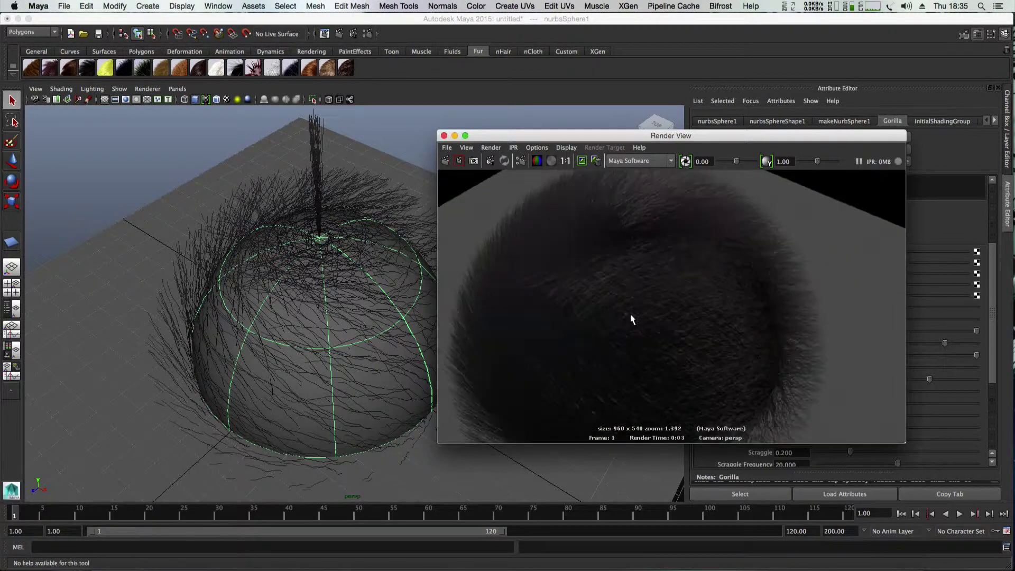
{"action": "scroll", "coordinate": [630, 313], "scroll_direction": "down", "scroll_amount": 6}
{"action": "scroll", "coordinate": [628, 325], "scroll_direction": "up", "scroll_amount": 2}
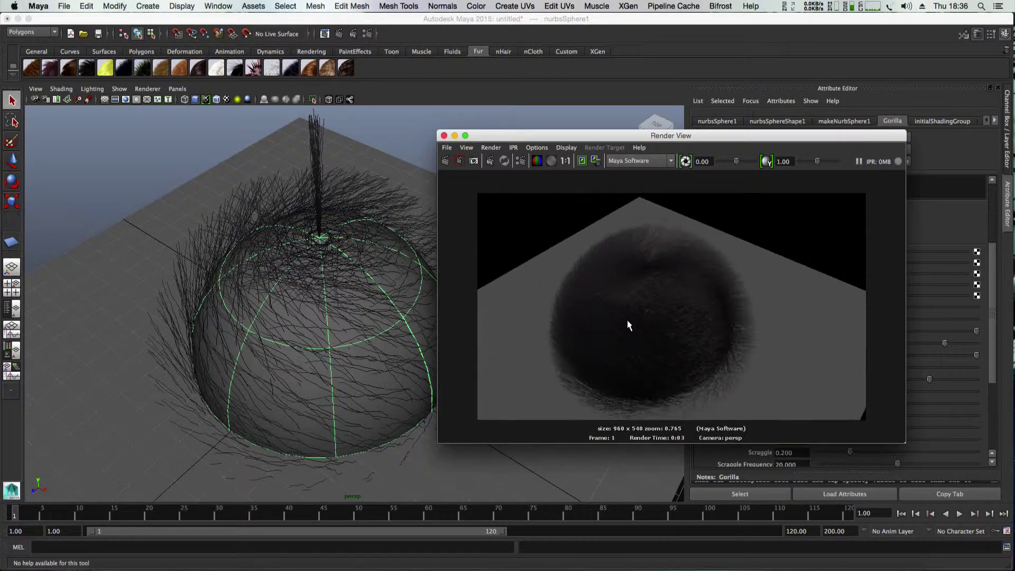
Step: Apply the Grass fur preset to the grid plane under the sphere, then preview the scene in Render View
{"action": "left_click", "coordinate": [444, 135]}
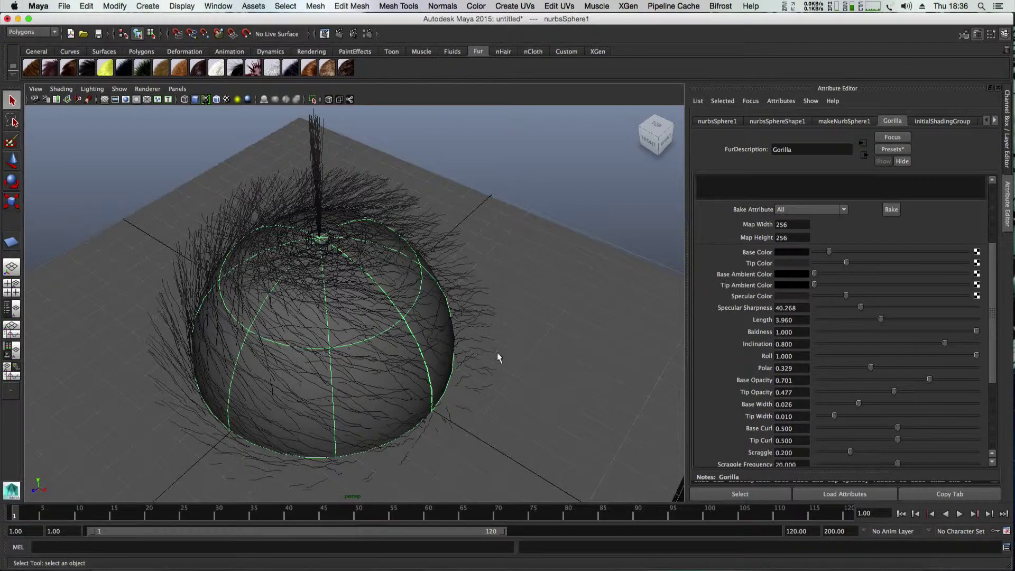
{"action": "scroll", "coordinate": [534, 360], "scroll_direction": "down", "scroll_amount": 5}
{"action": "left_click", "coordinate": [349, 438]}
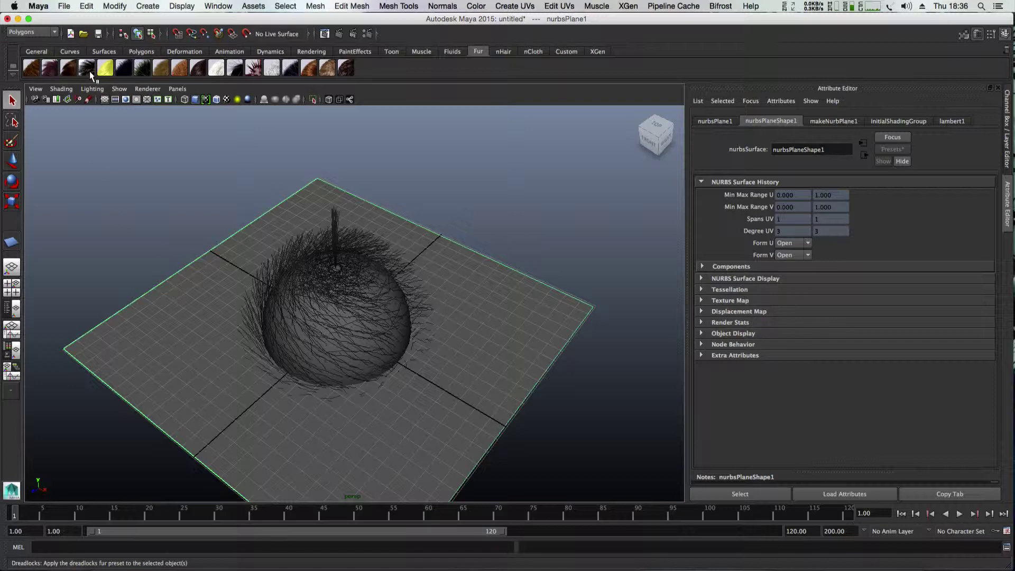
{"action": "left_click", "coordinate": [141, 69]}
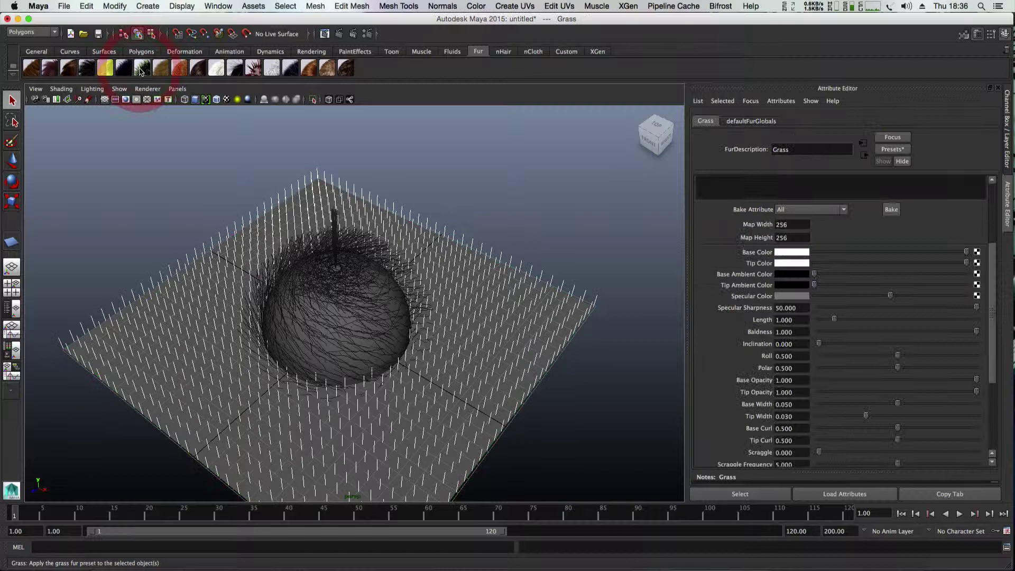
{"action": "left_click", "coordinate": [141, 69]}
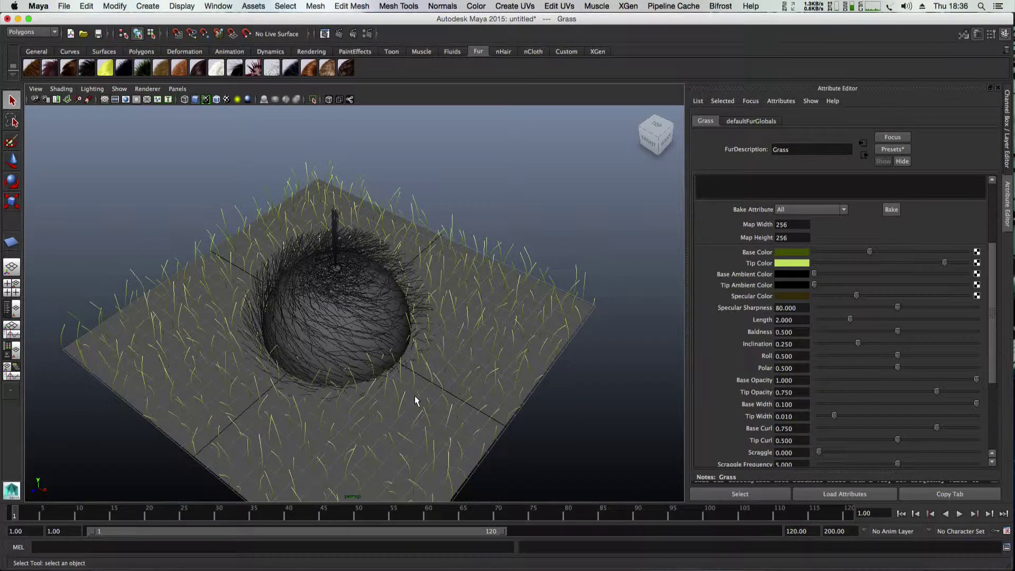
{"action": "left_click_drag", "start_coordinate": [655, 136], "coordinate": [660, 124]}
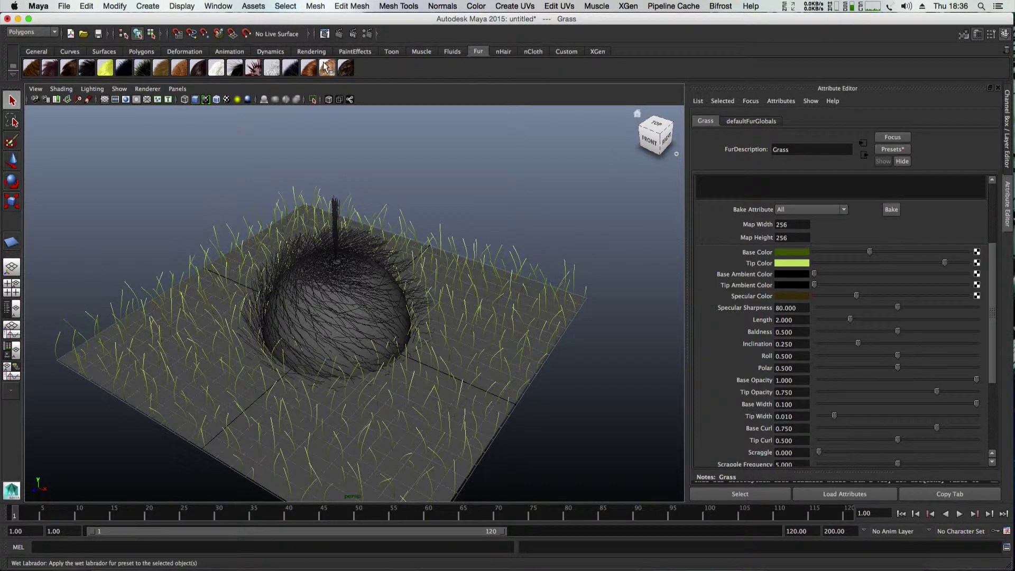
{"action": "left_click", "coordinate": [325, 33]}
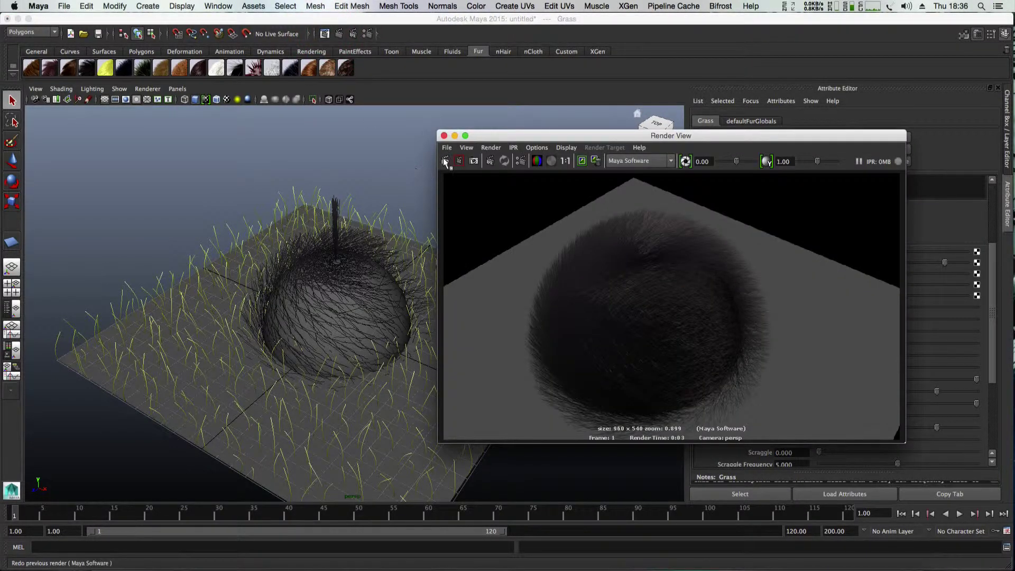
Step: Re-render the grass-covered scene, zoom into the rendered image, and close Render View
{"action": "left_click", "coordinate": [445, 161]}
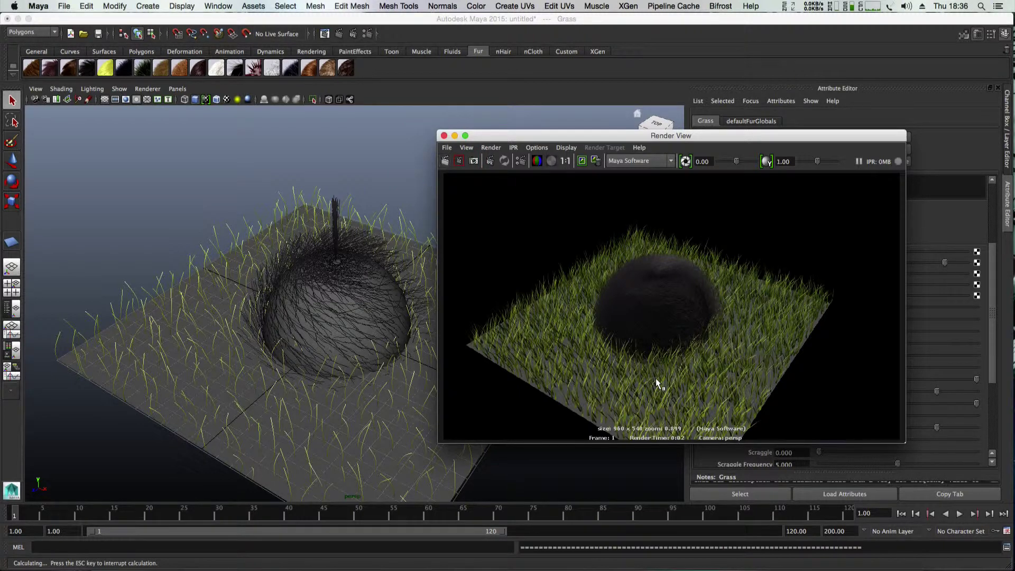
{"action": "scroll", "coordinate": [656, 378], "scroll_direction": "up", "scroll_amount": 3}
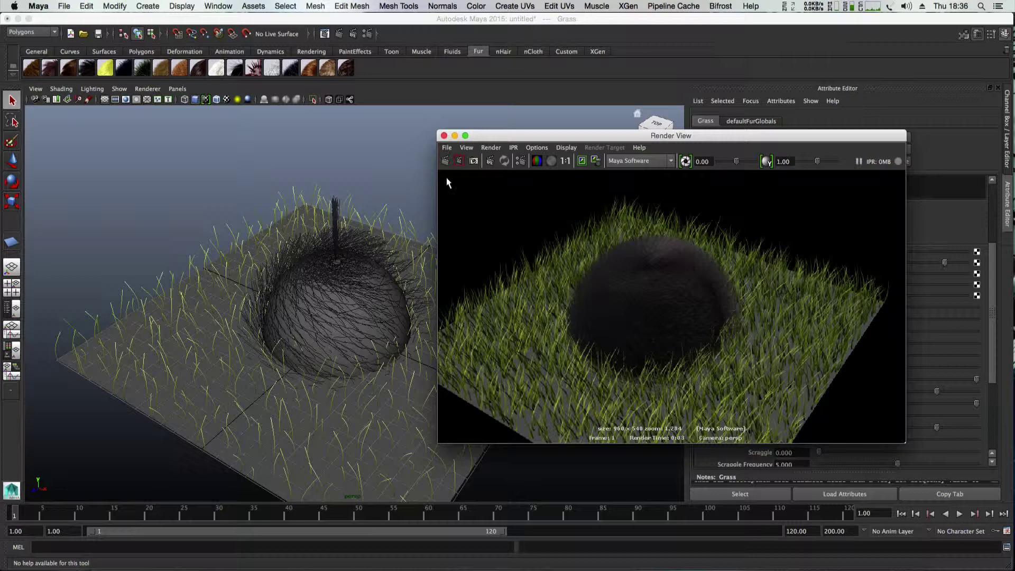
{"action": "left_click", "coordinate": [444, 136]}
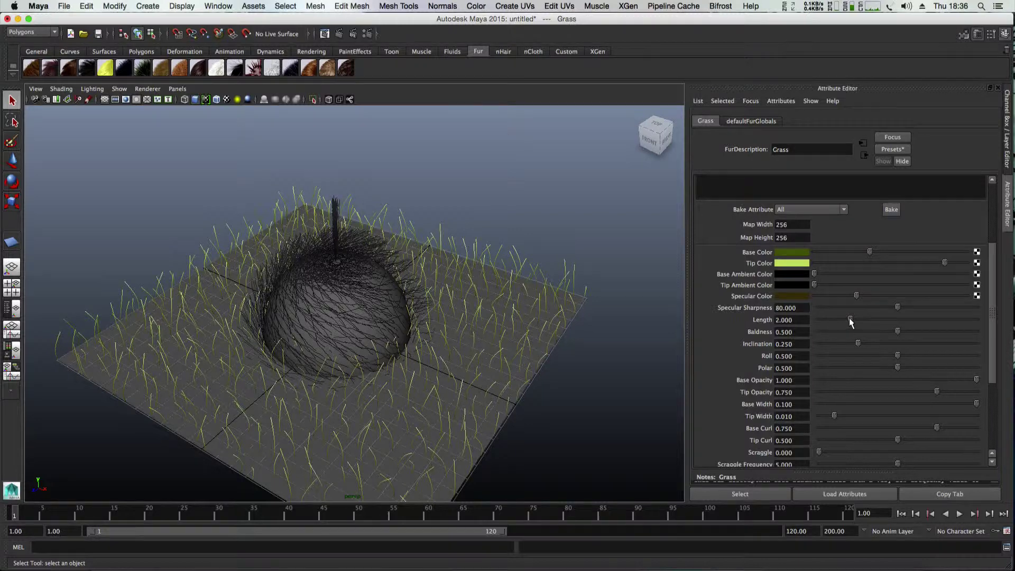
Step: Shorten the grass blades by lowering the Grass fur Length to 1.544
{"action": "left_click_drag", "start_coordinate": [850, 321], "coordinate": [980, 334]}
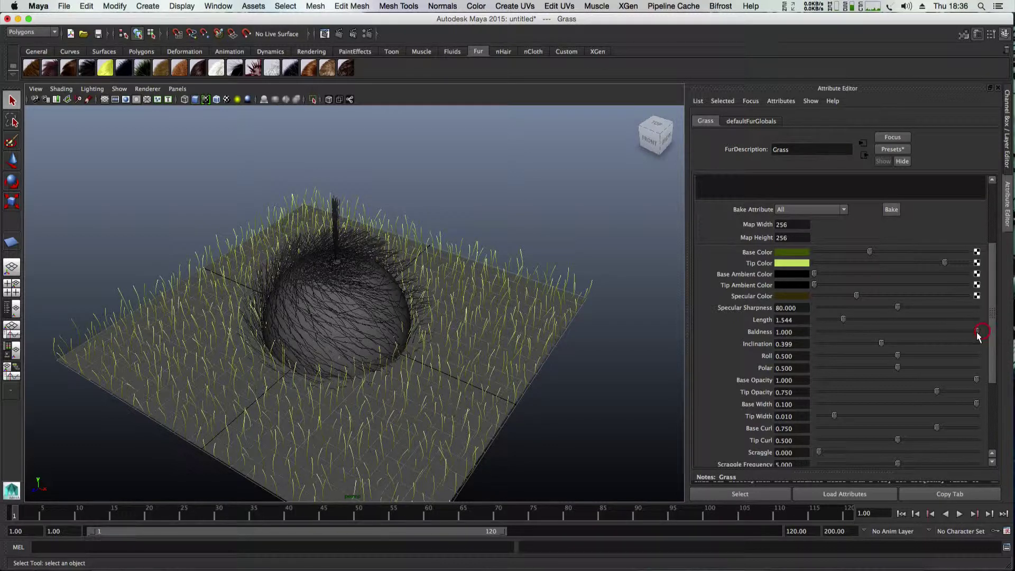
{"action": "left_click", "coordinate": [325, 33]}
{"action": "left_click", "coordinate": [447, 158]}
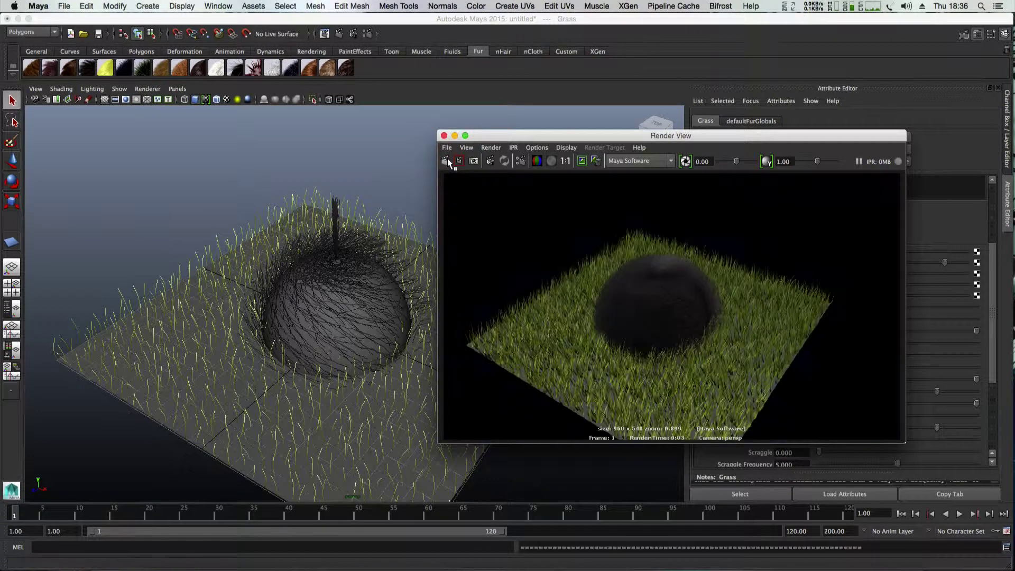
{"action": "right_click_drag", "start_coordinate": [515, 322], "coordinate": [579, 415], "text": "alt"}
{"action": "scroll", "coordinate": [579, 415], "scroll_direction": "down", "scroll_amount": 3}
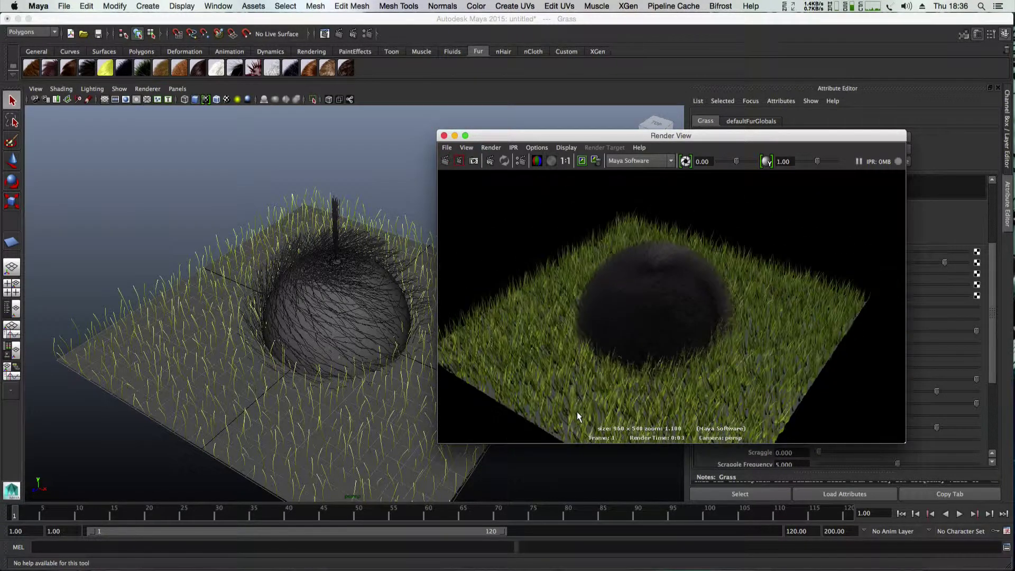
{"action": "left_click", "coordinate": [444, 135]}
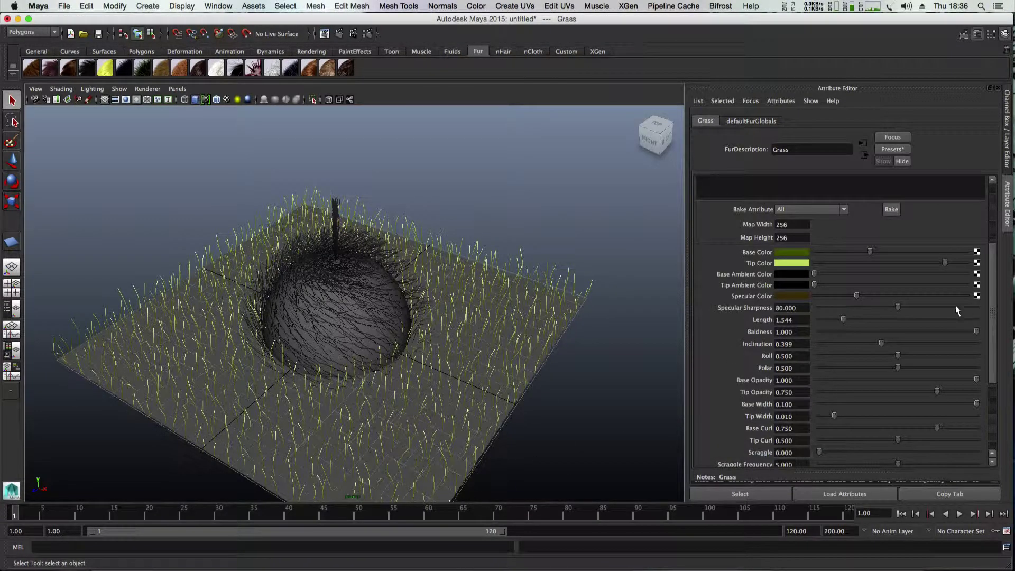
Step: Set Specular Sharpness to 68.725, key the grass fur at frame 1, and lengthen the blades later
{"action": "left_click_drag", "start_coordinate": [897, 306], "coordinate": [839, 319]}
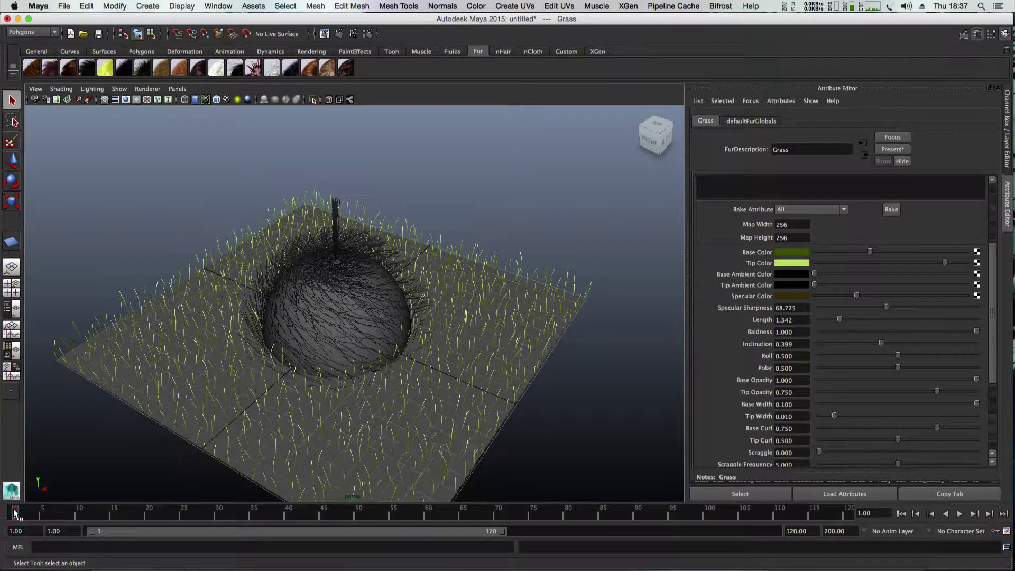
{"action": "key", "text": "s"}
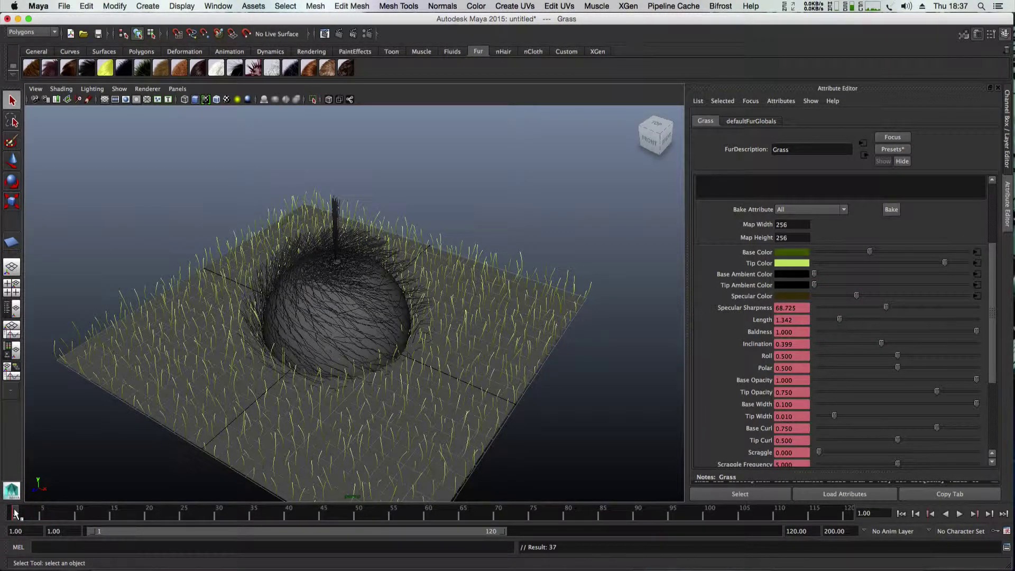
{"action": "left_click_drag", "start_coordinate": [15, 513], "coordinate": [491, 526]}
{"action": "left_click_drag", "start_coordinate": [840, 319], "coordinate": [900, 318]}
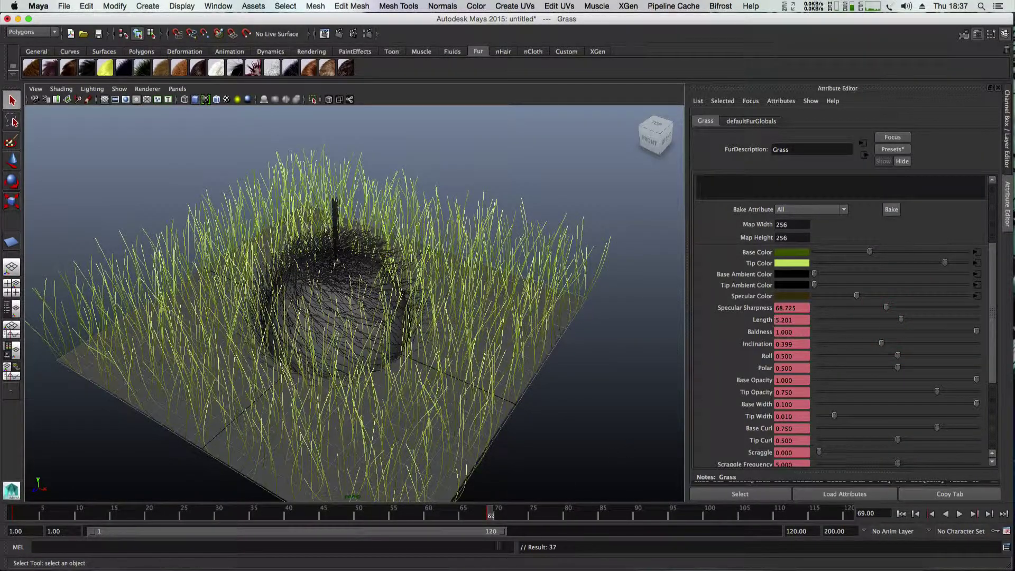
Step: Scrub the timeline to check the grass growth, make the blades lean more, and return to frame 1
{"action": "left_click_drag", "start_coordinate": [491, 516], "coordinate": [442, 513]}
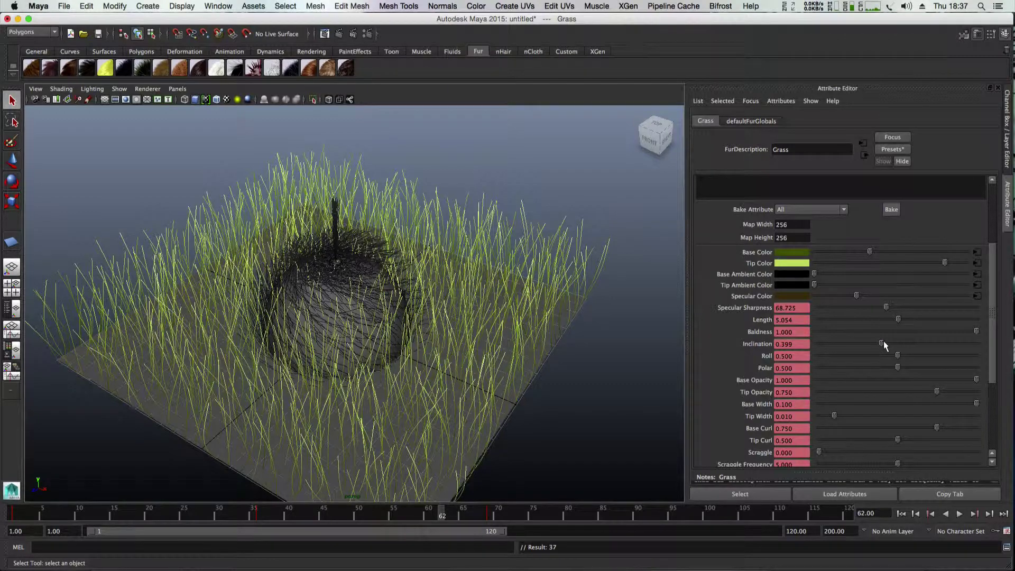
{"action": "left_click_drag", "start_coordinate": [881, 343], "coordinate": [937, 343]}
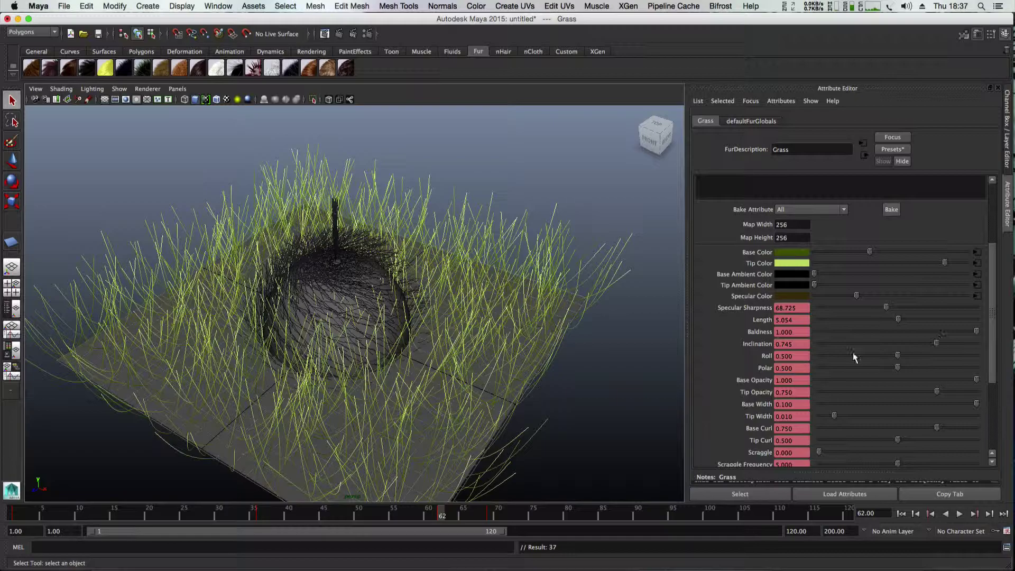
{"action": "left_click_drag", "start_coordinate": [443, 514], "coordinate": [516, 499]}
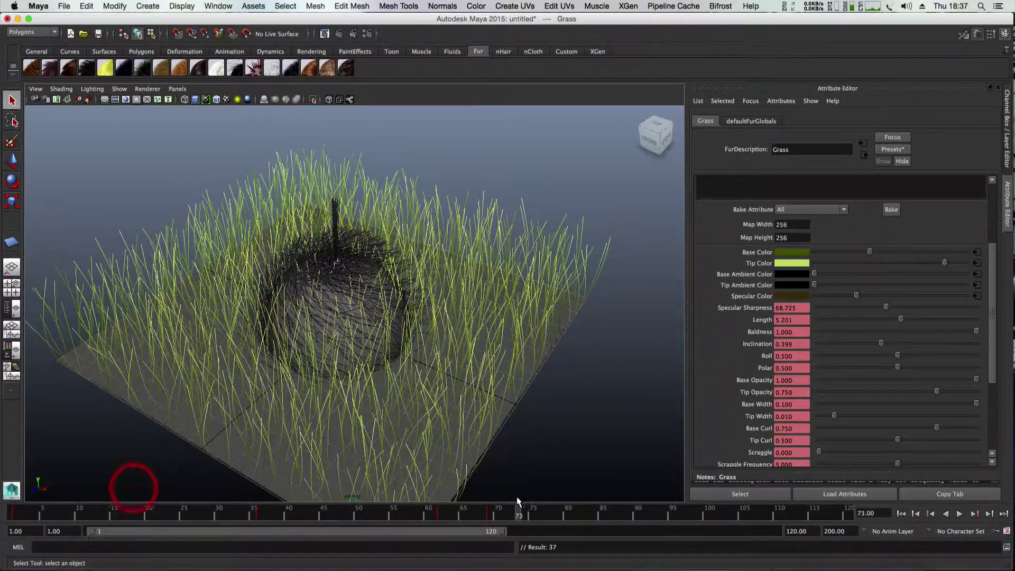
Step: Orbit the camera through several ViewCube angles to a straight-on right-side view of the grassy scene
{"action": "left_click", "coordinate": [664, 147]}
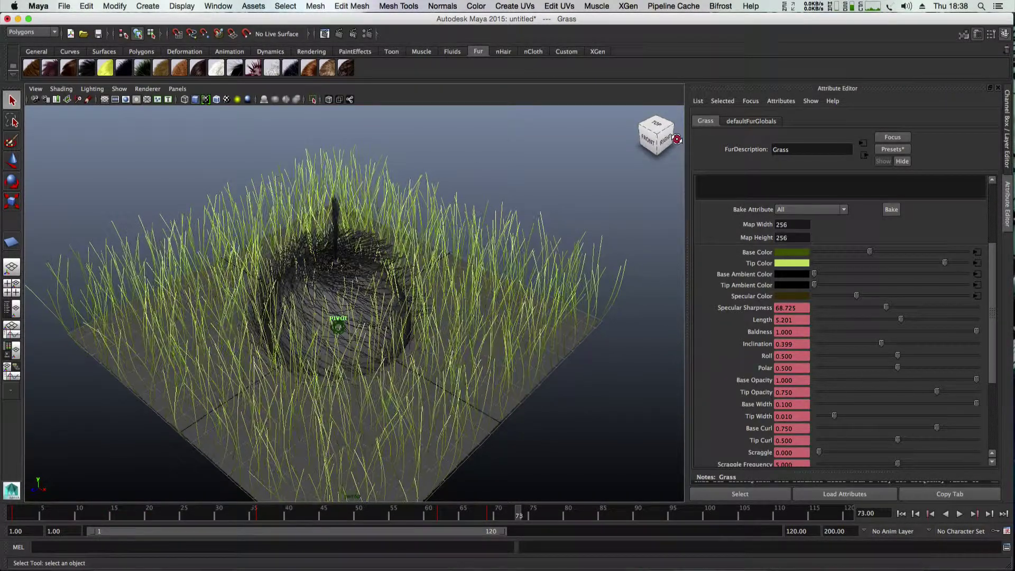
{"action": "left_click", "coordinate": [677, 139]}
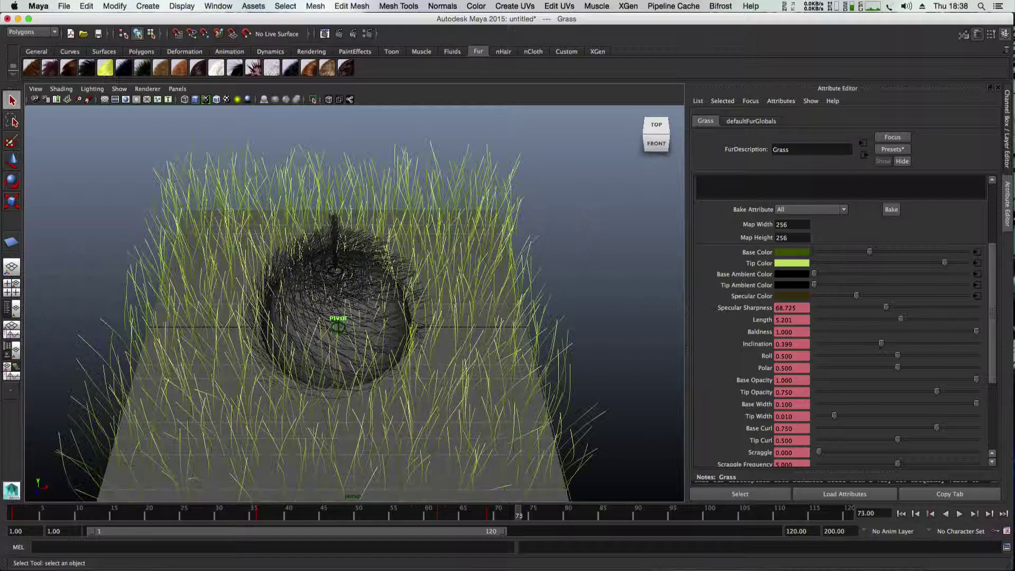
{"action": "left_click", "coordinate": [667, 135]}
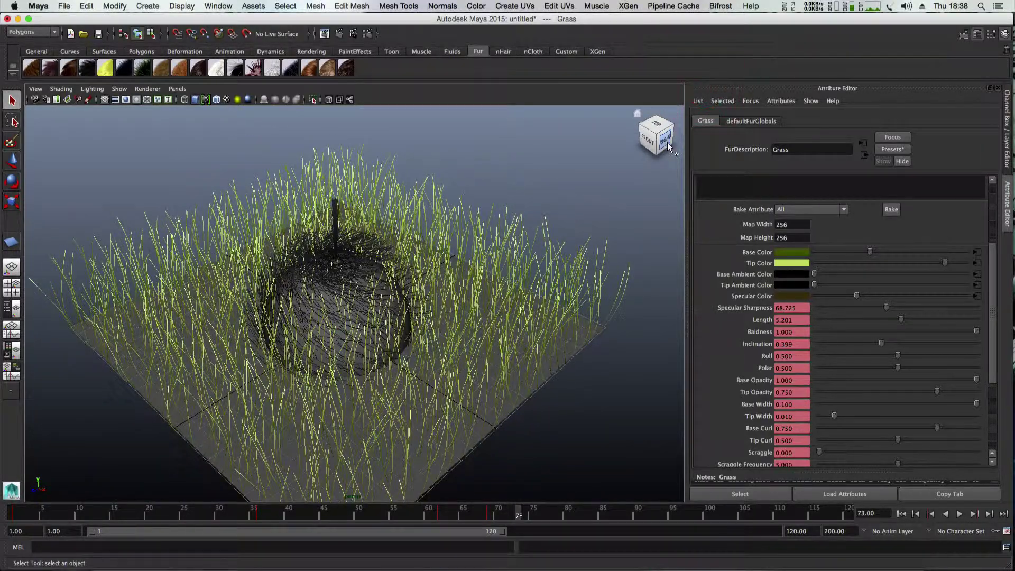
{"action": "left_click", "coordinate": [651, 136]}
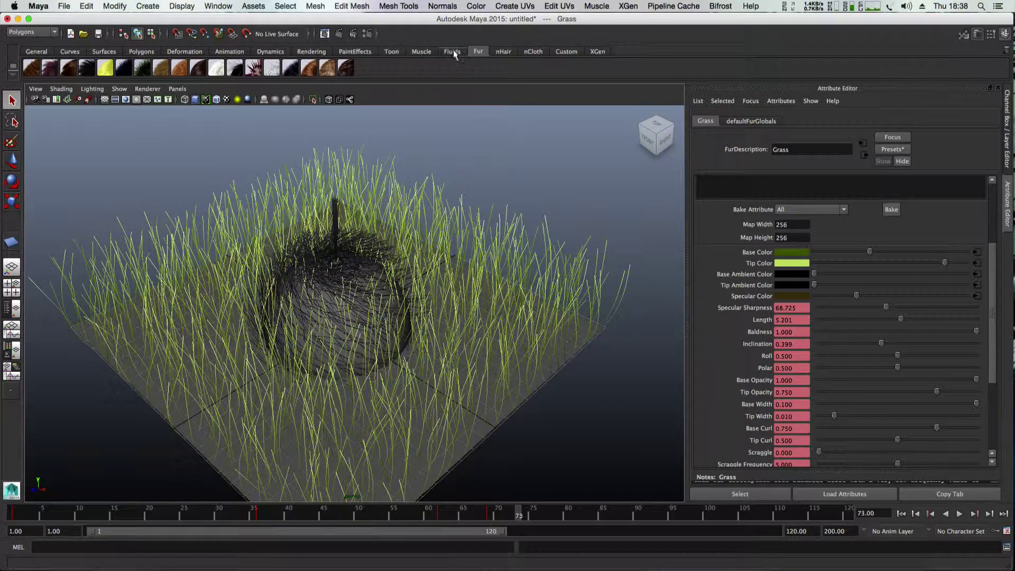
{"action": "left_click", "coordinate": [664, 138]}
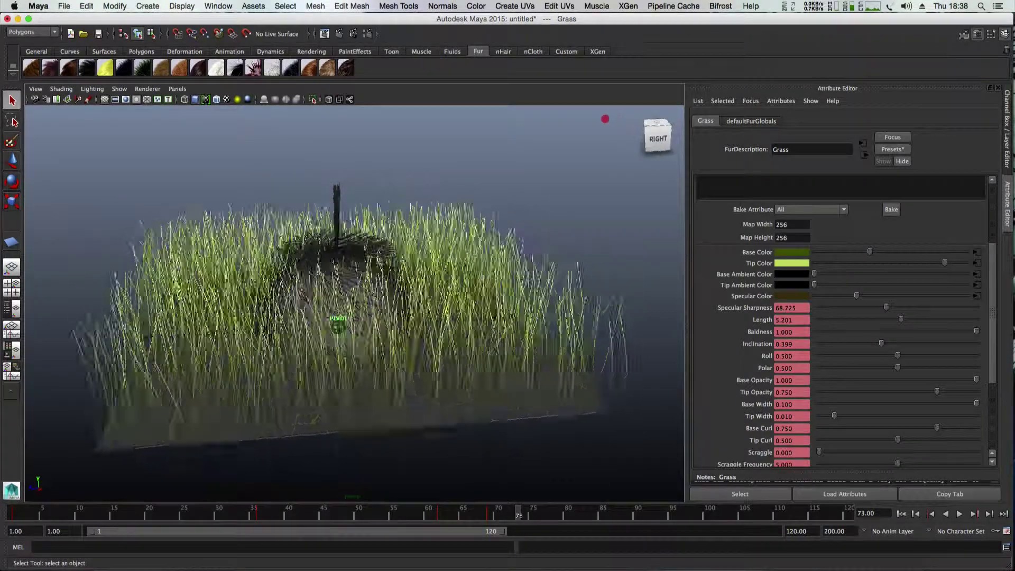
{"action": "left_click", "coordinate": [657, 138]}
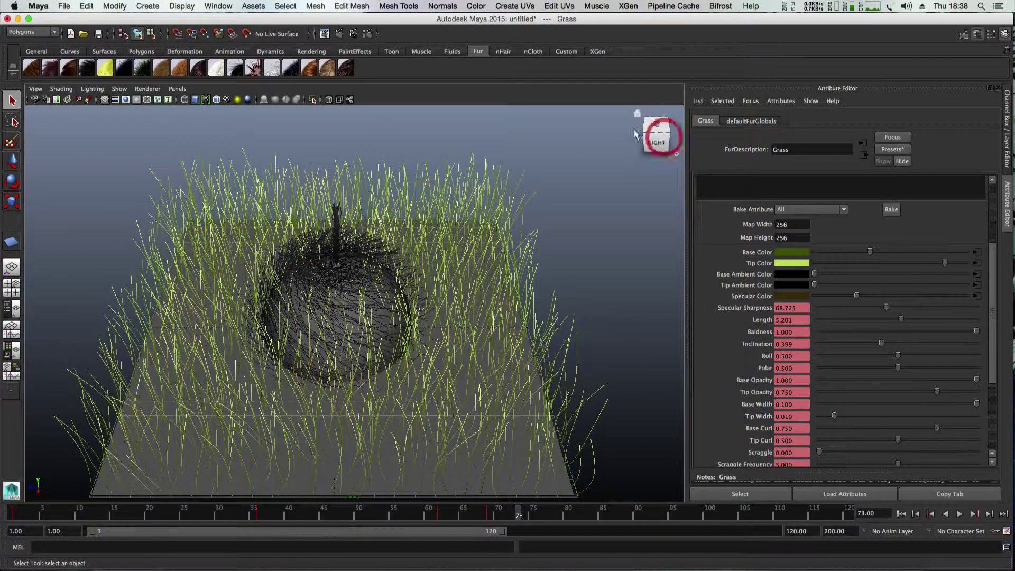
{"action": "left_click", "coordinate": [324, 33]}
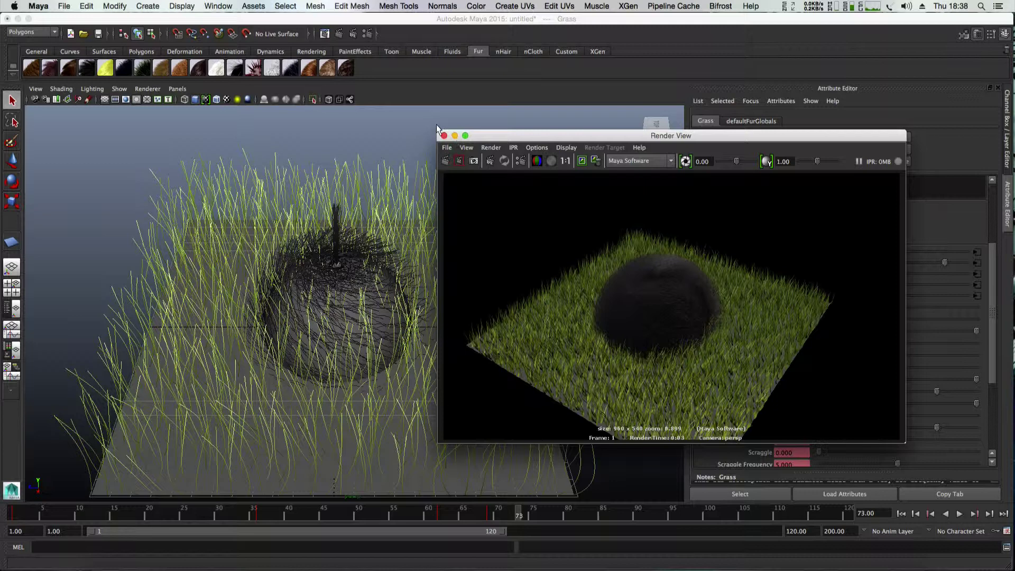
{"action": "left_click_drag", "start_coordinate": [433, 131], "coordinate": [112, 17]}
{"action": "left_click", "coordinate": [122, 47]}
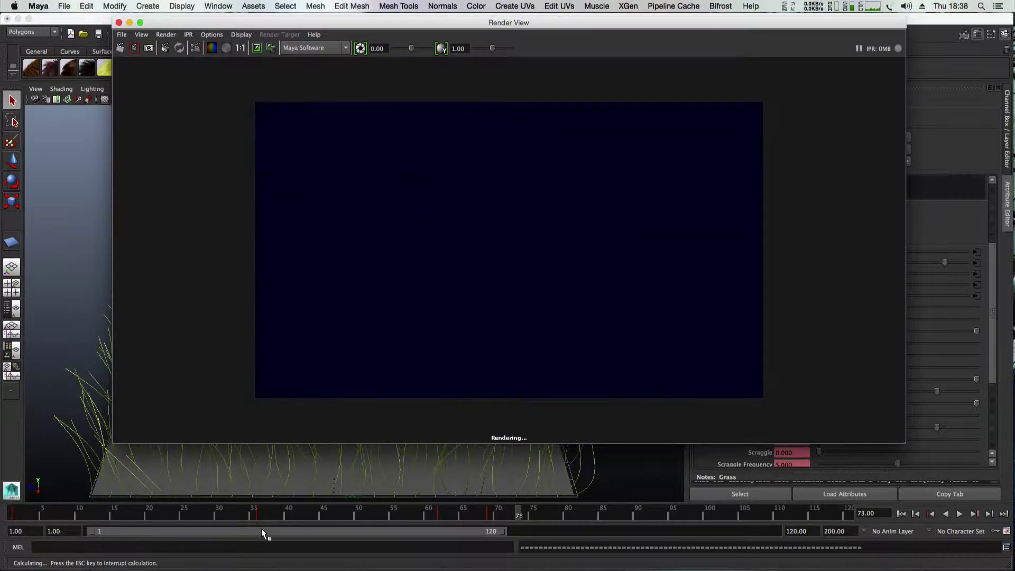
{"action": "left_click", "coordinate": [119, 22]}
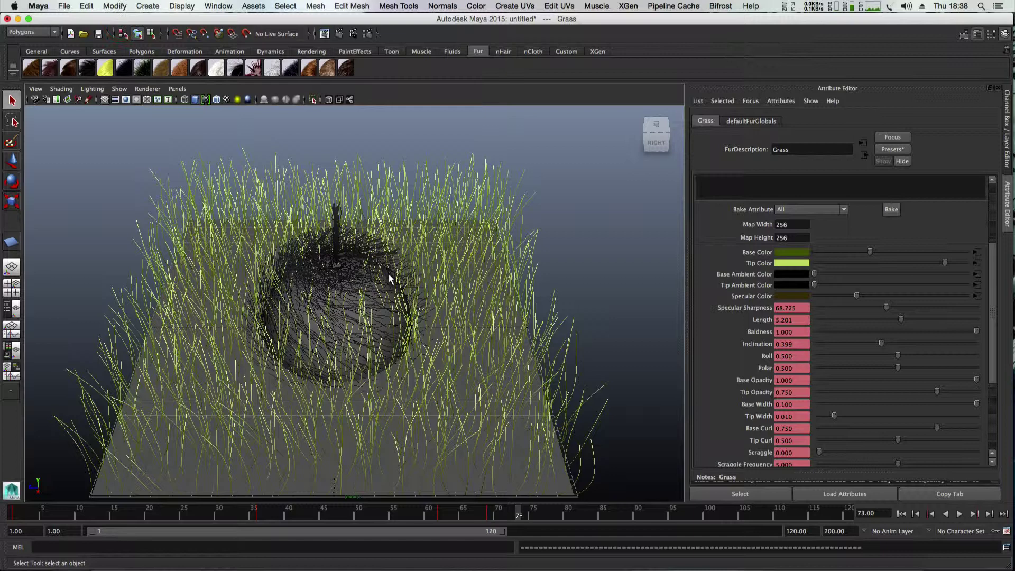